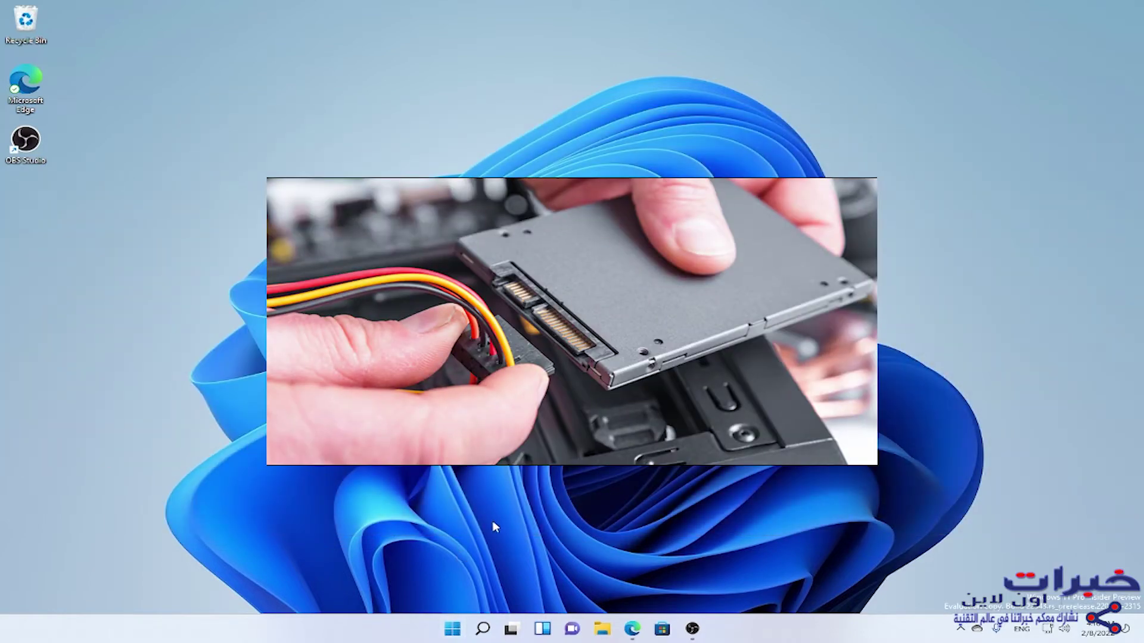
Open Disk Management to examine the partitions of Disk 0 and Disk 1, and close it.
right_click(448, 636)
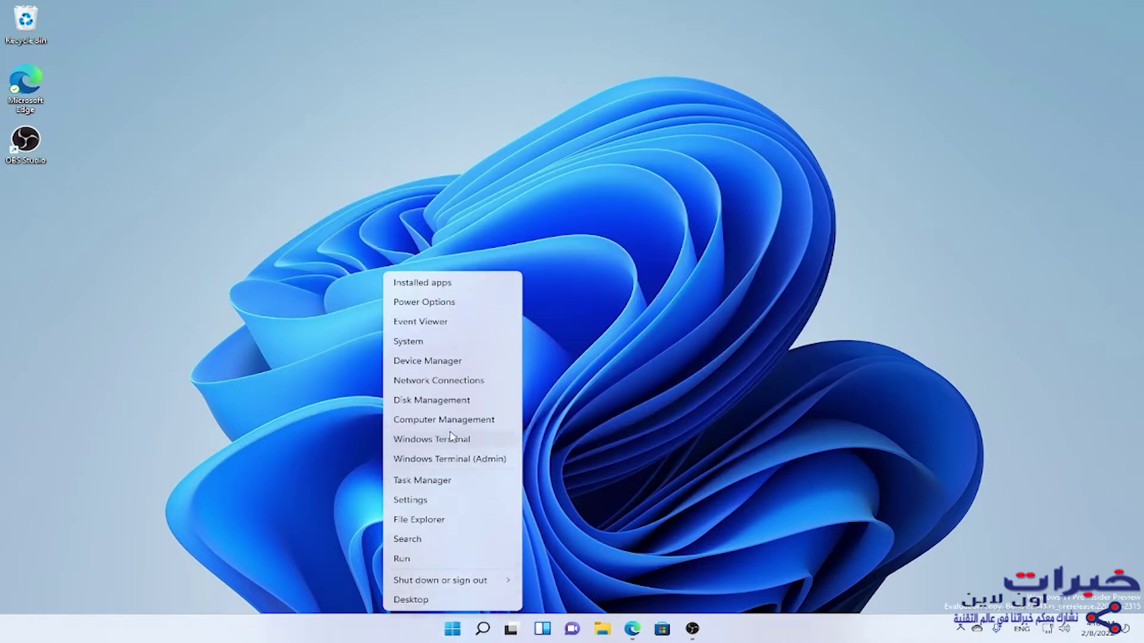
click(427, 408)
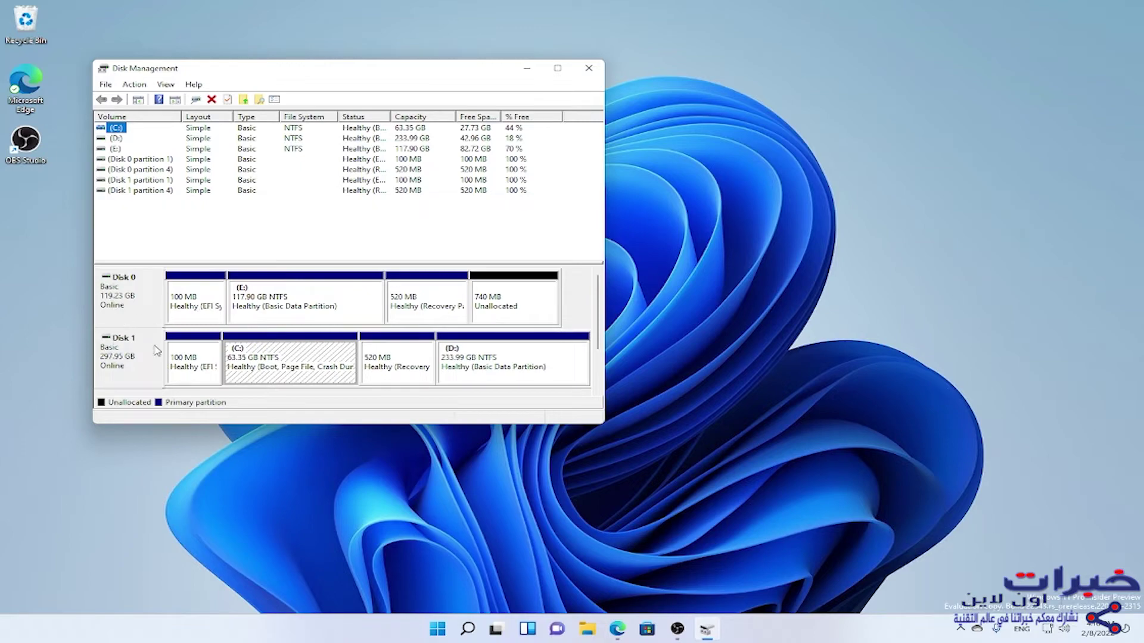
click(589, 68)
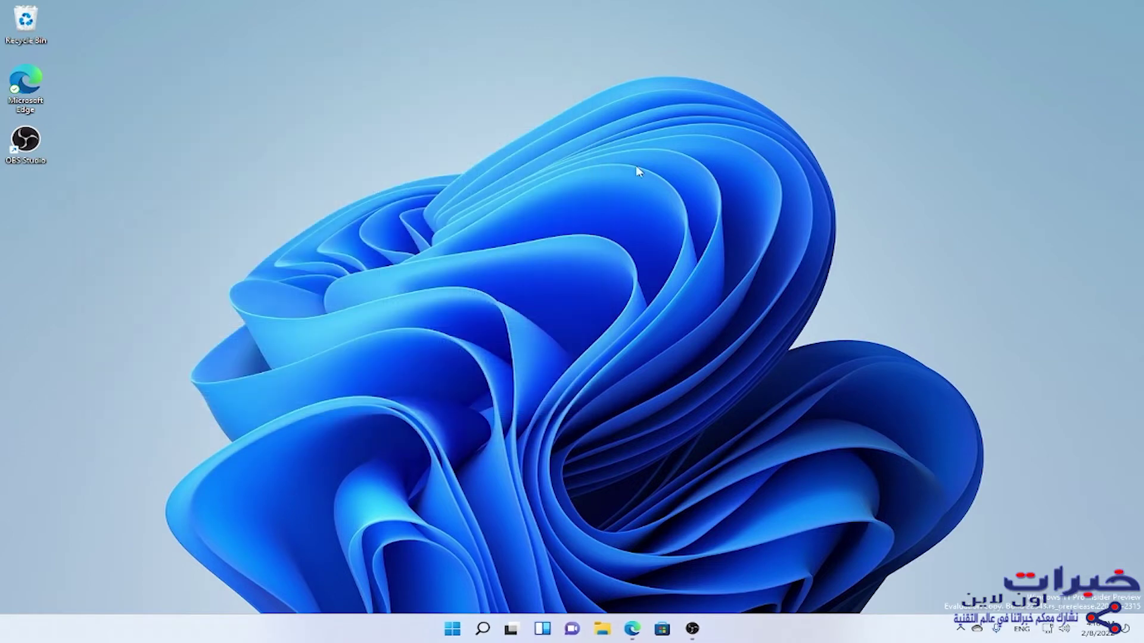
Switch to the Edge browser and request the Reflect 8 Free download under Backup at Home on the Macrium page.
click(639, 637)
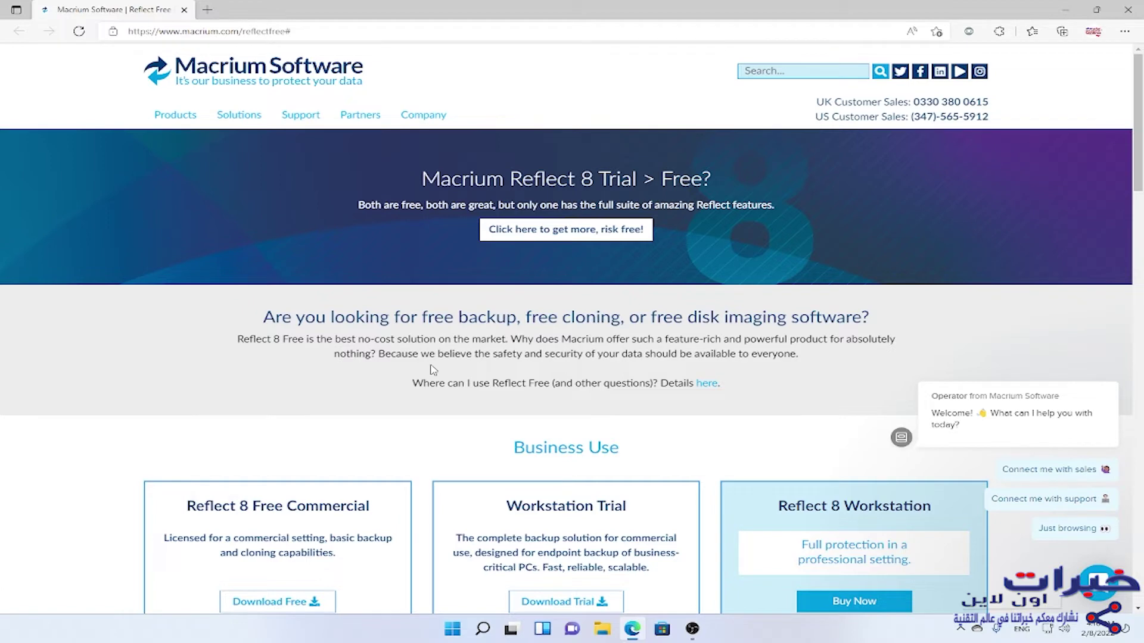
scroll(432, 369, down, 1)
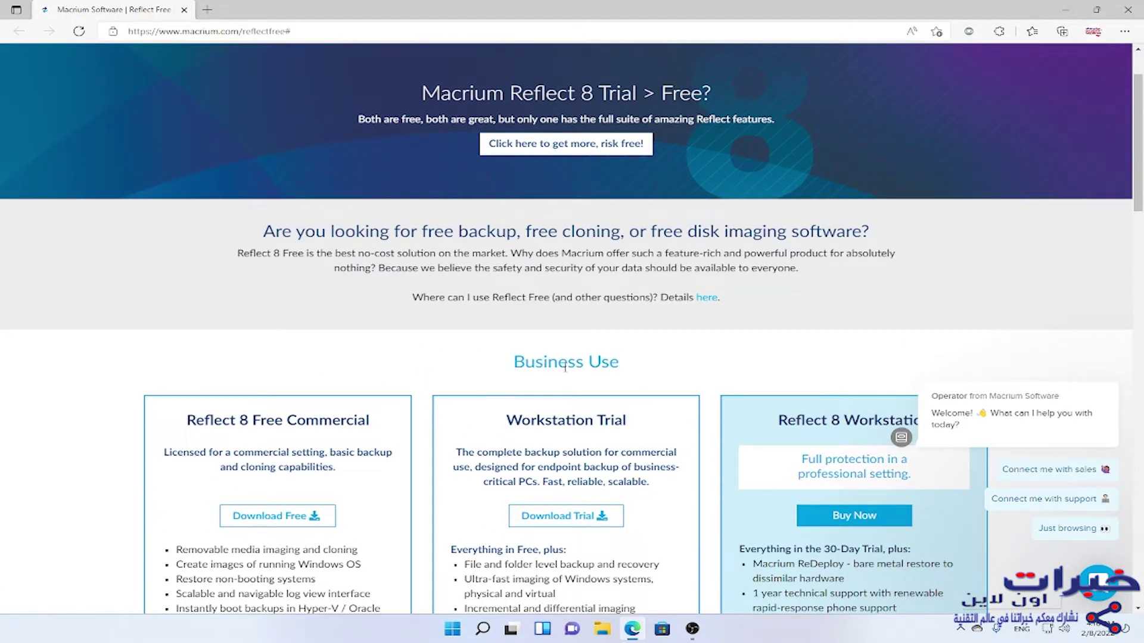
scroll(616, 365, down, 6)
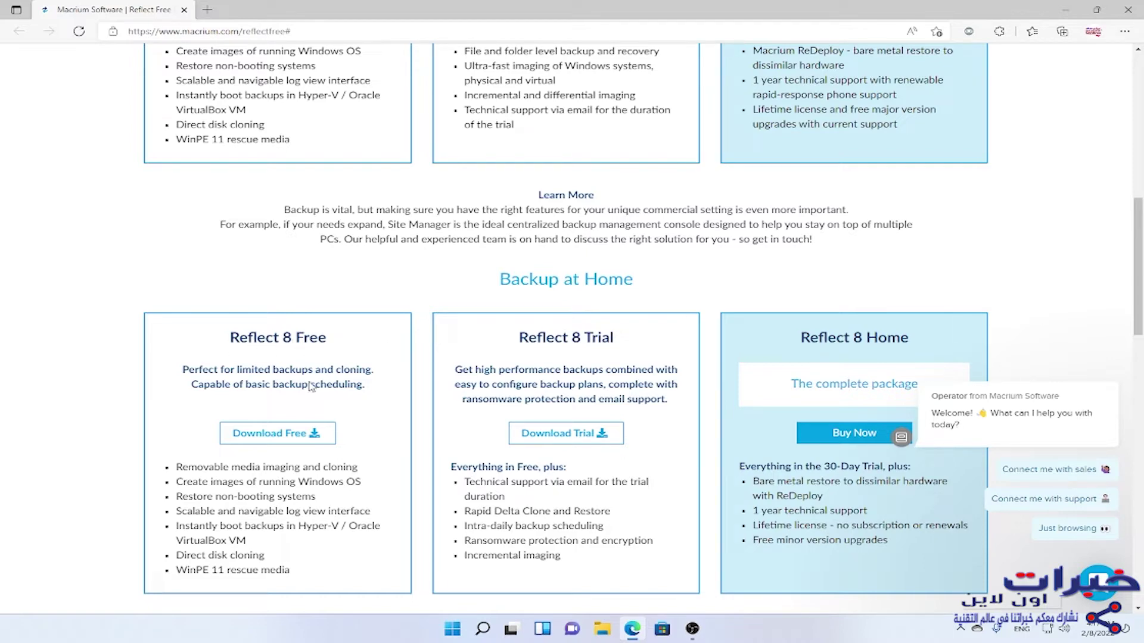
click(272, 439)
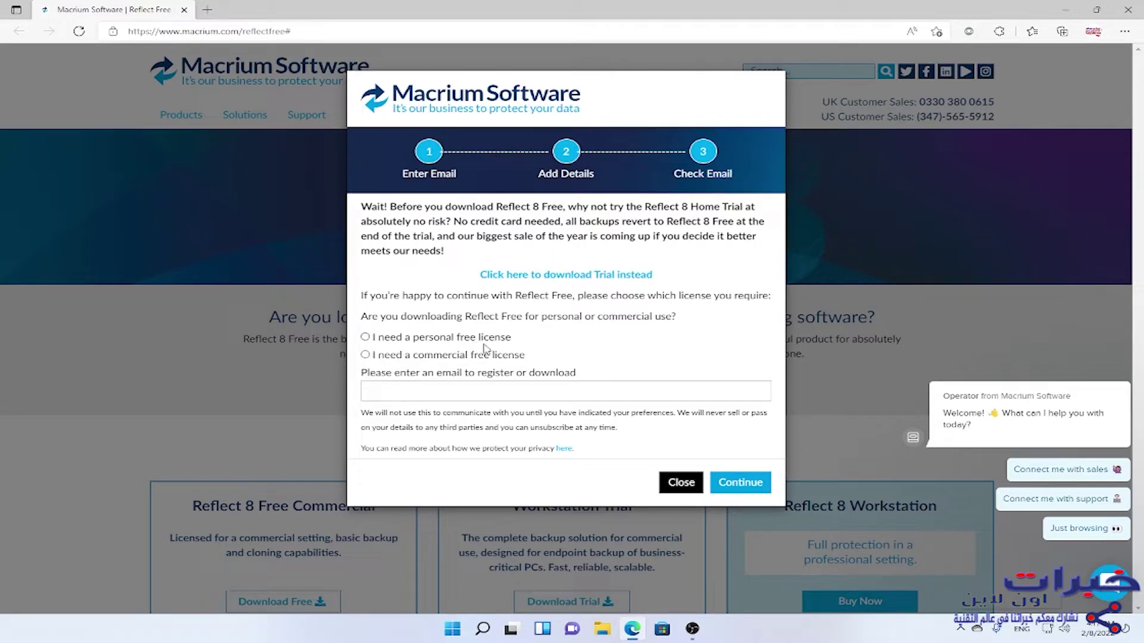
Register for a personal free license with the email address, decline occasional news, and close the registration form.
click(365, 337)
click(420, 393)
click(389, 434)
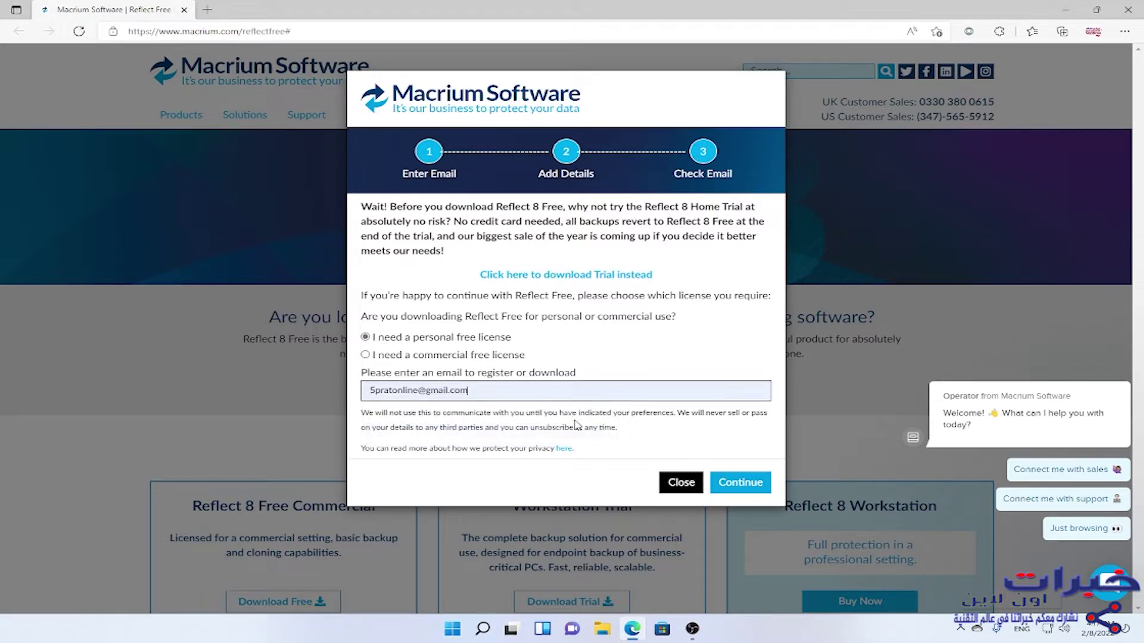
click(742, 483)
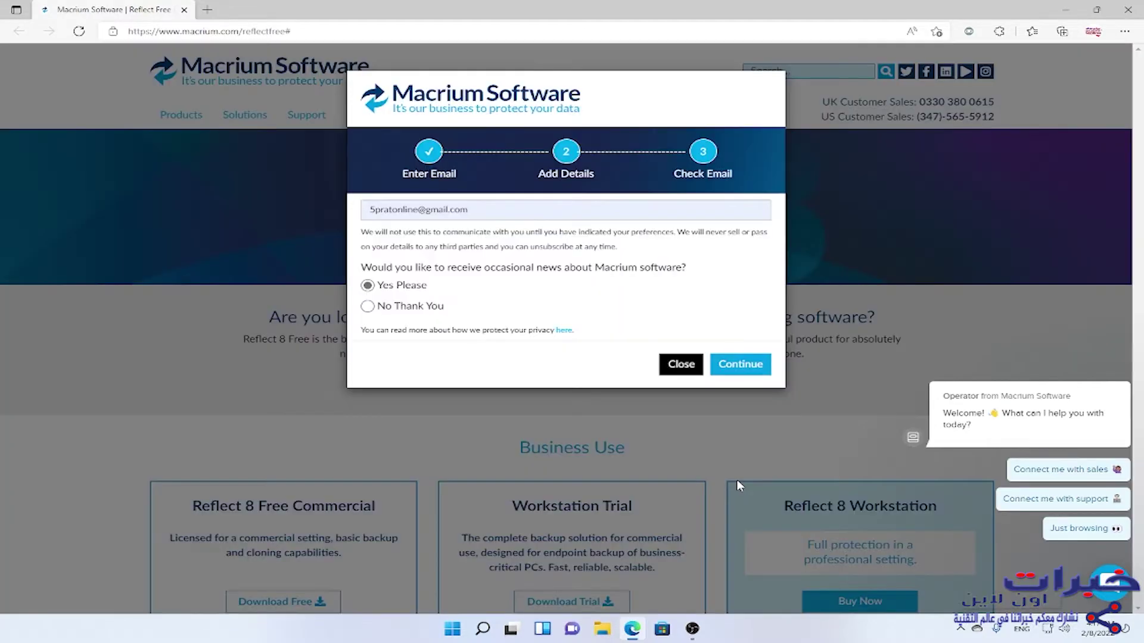
click(368, 306)
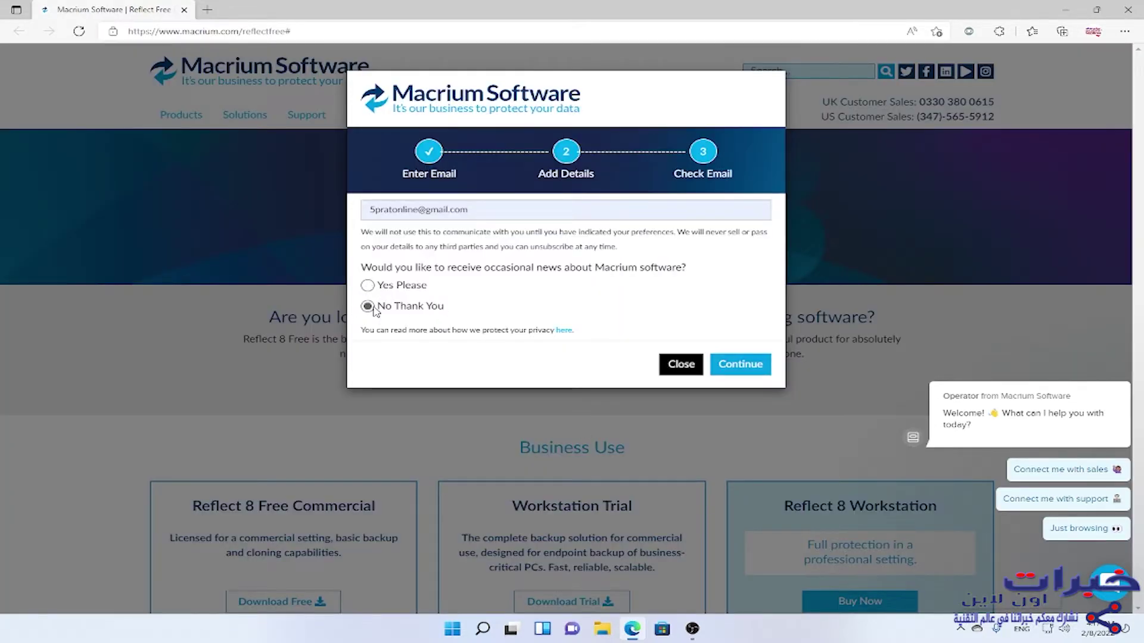
click(758, 369)
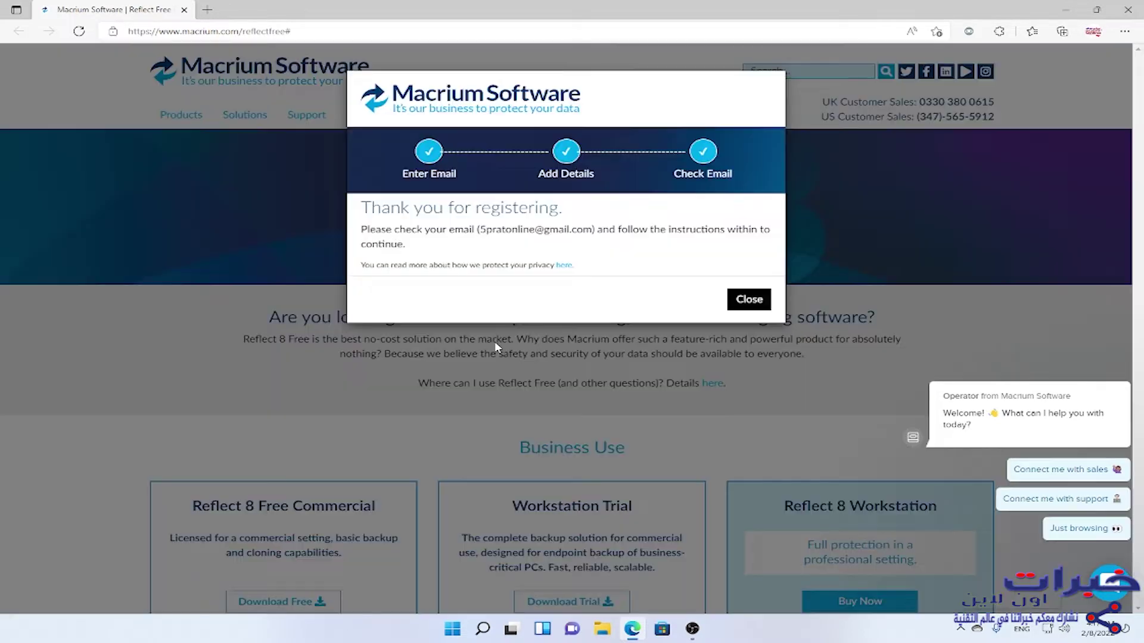
click(745, 300)
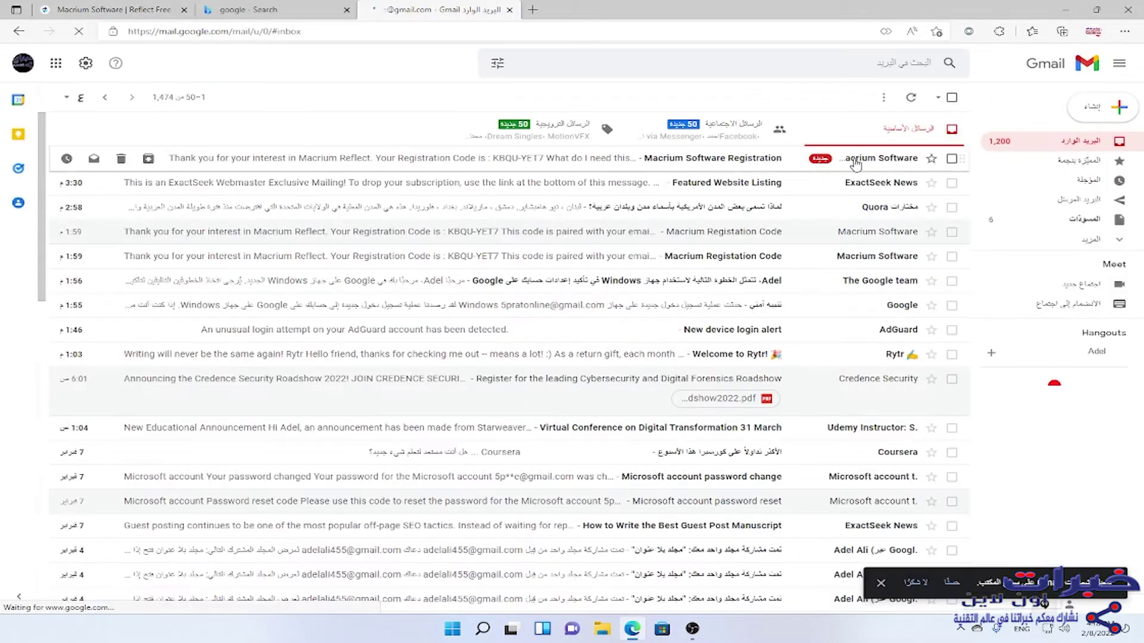
Start the download through the link in the Macrium Software Registration email and run ReflectDLHF (2).exe.
click(739, 159)
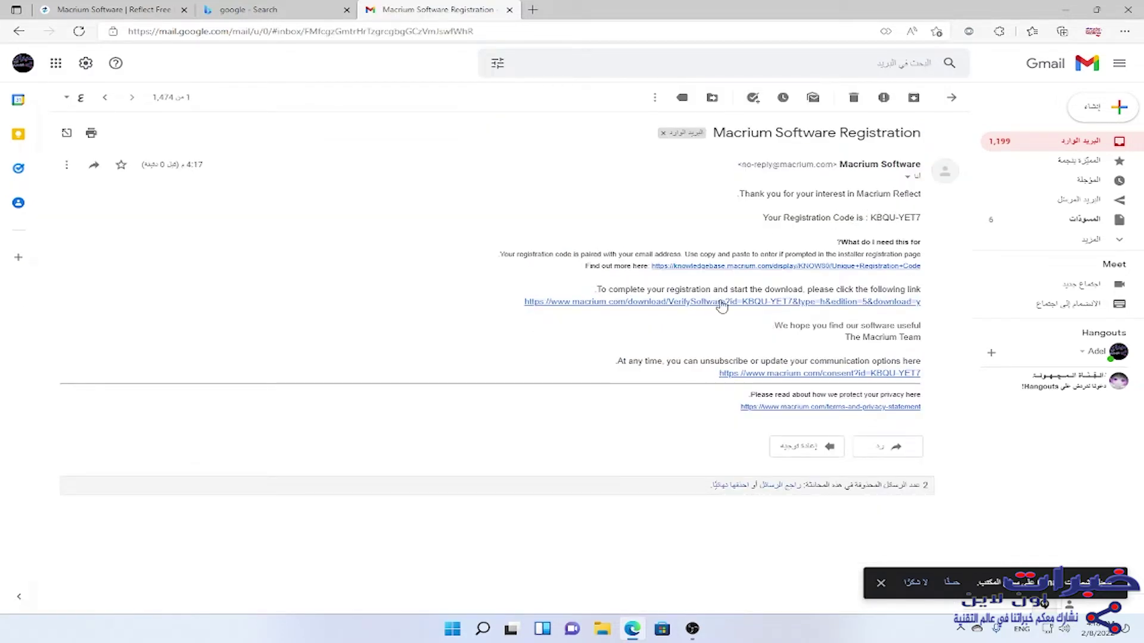
click(690, 303)
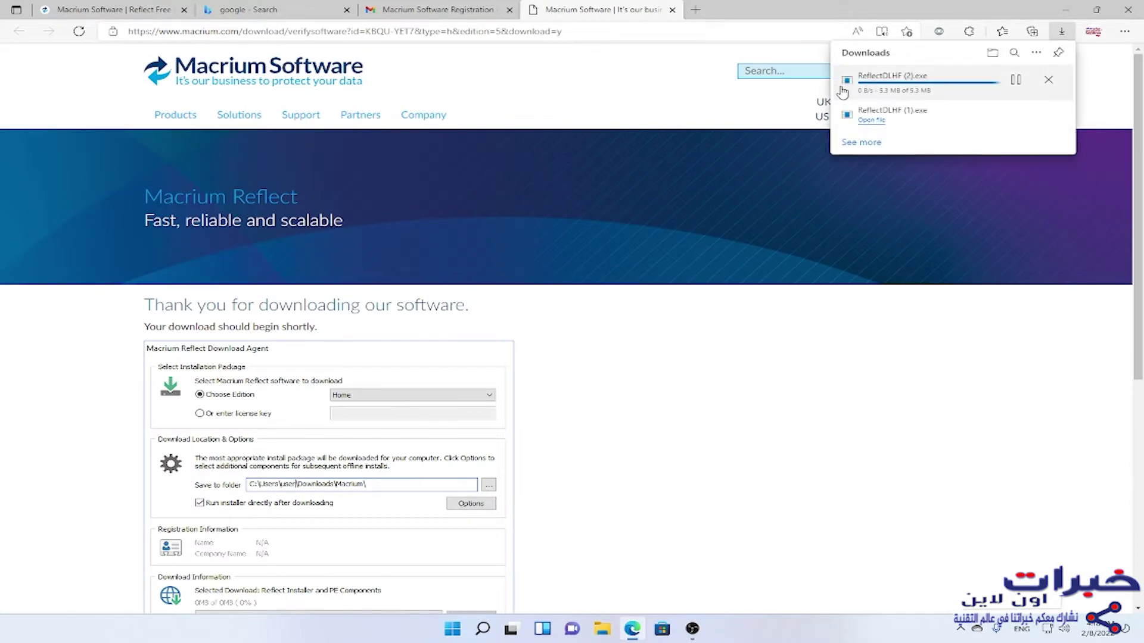
click(881, 87)
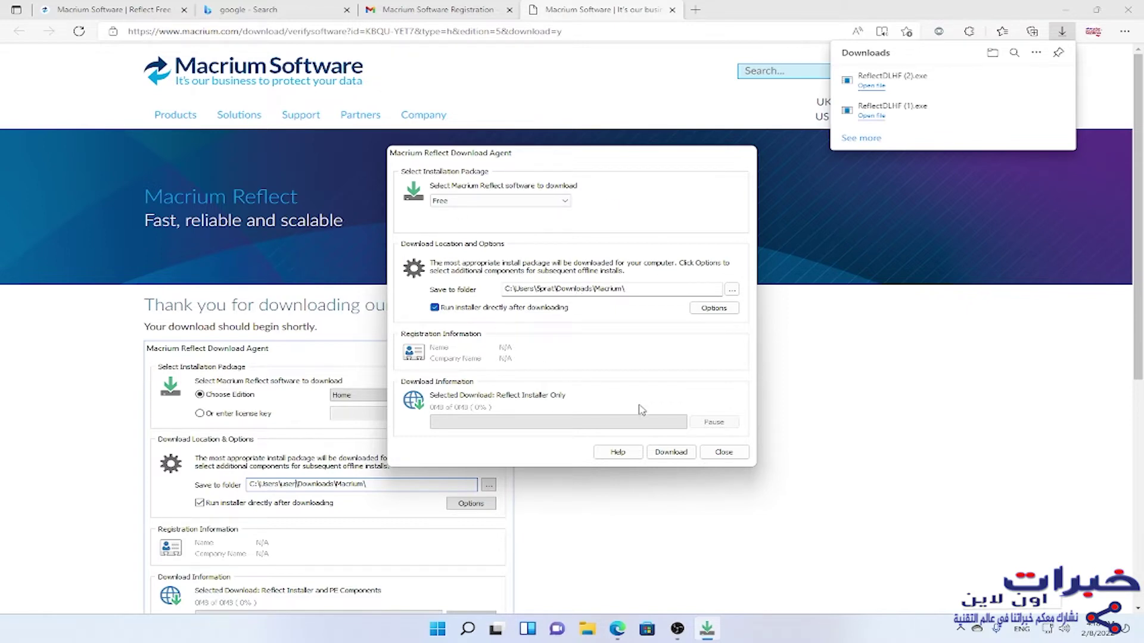
Download the Free edition package with the installer set to run directly, and proceed past the setup wizard's welcome page.
click(671, 452)
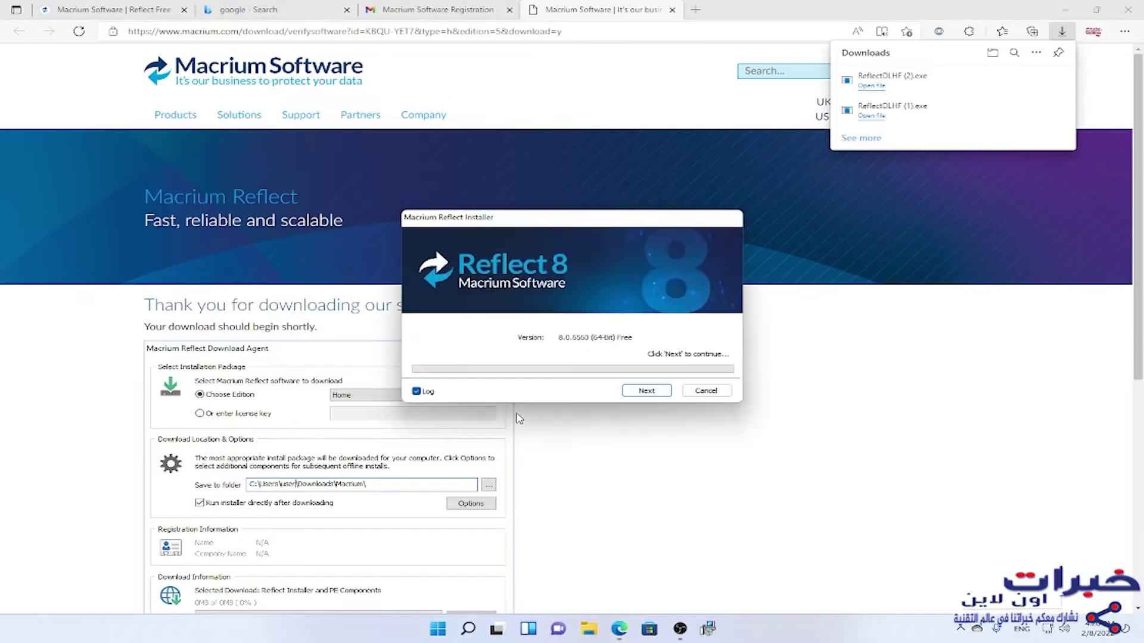
click(653, 390)
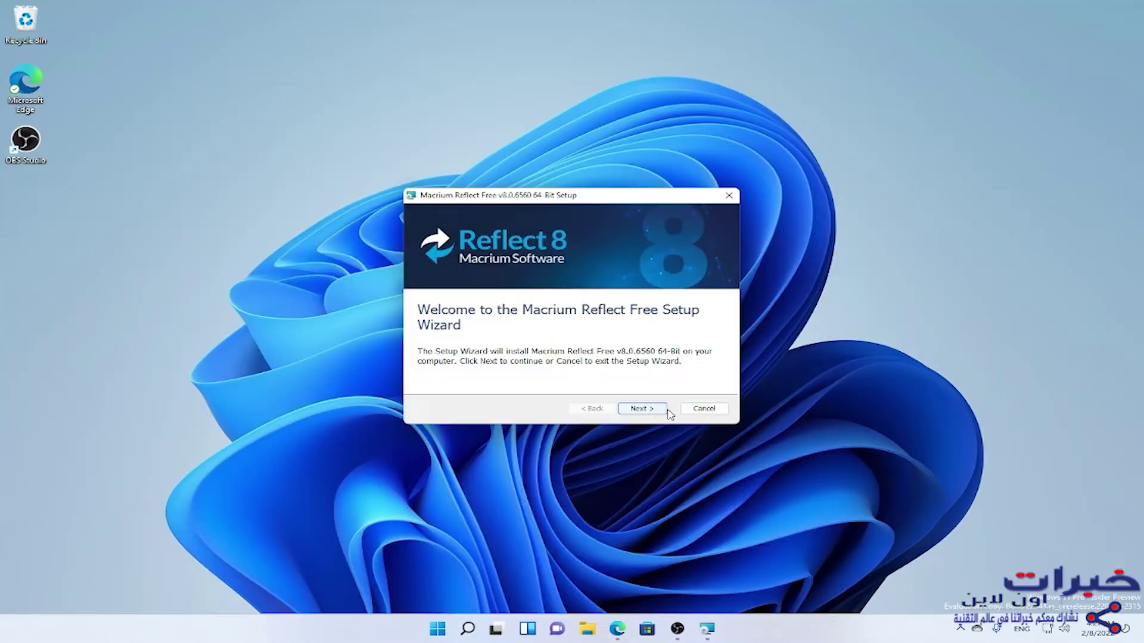
click(625, 410)
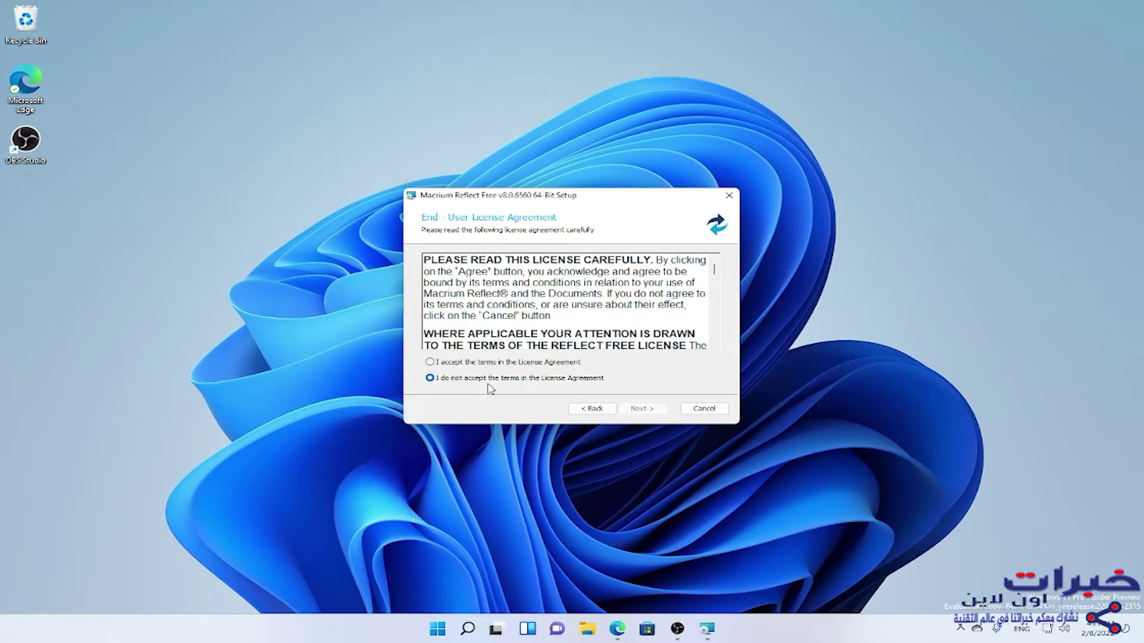
Accept the license agreement and agree to personal, non-commercial use of the Free edition.
click(430, 362)
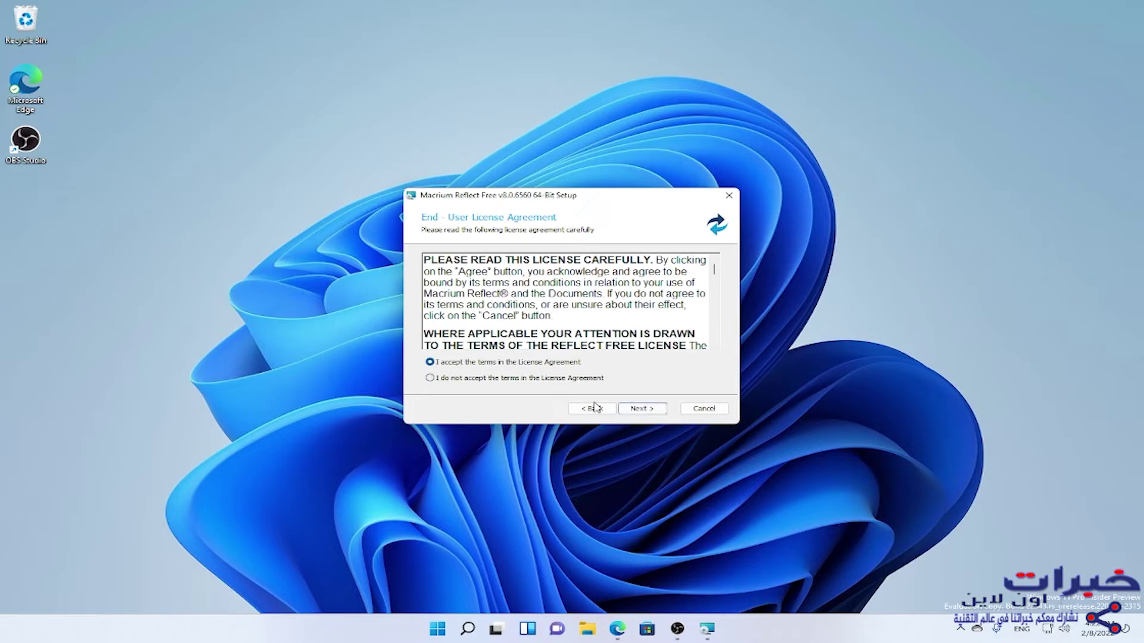
click(633, 410)
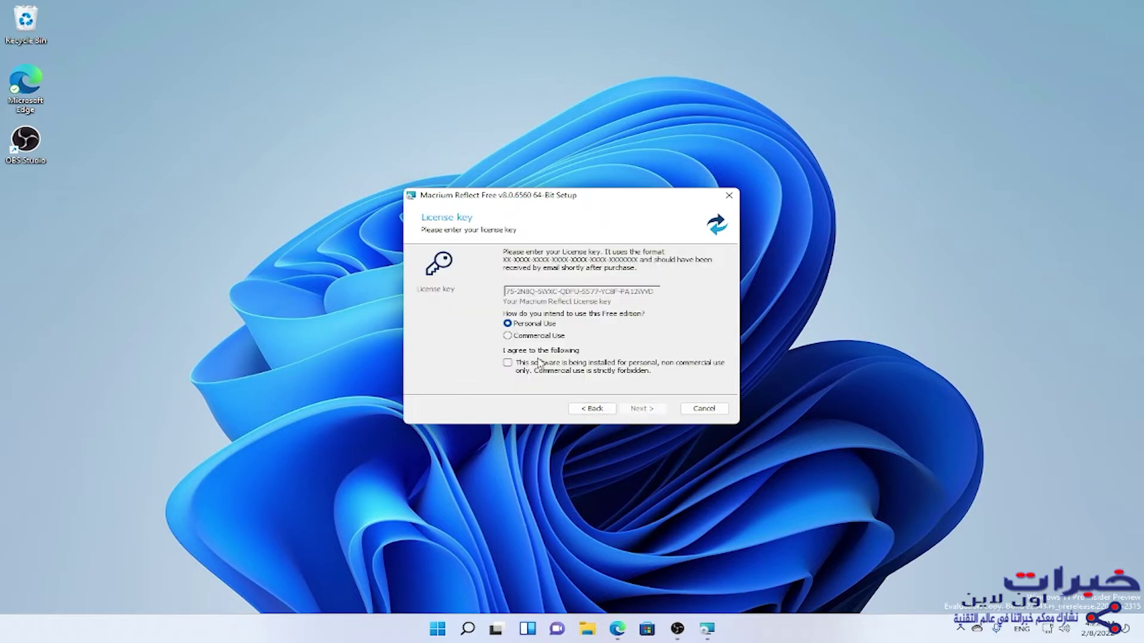
click(507, 363)
click(664, 413)
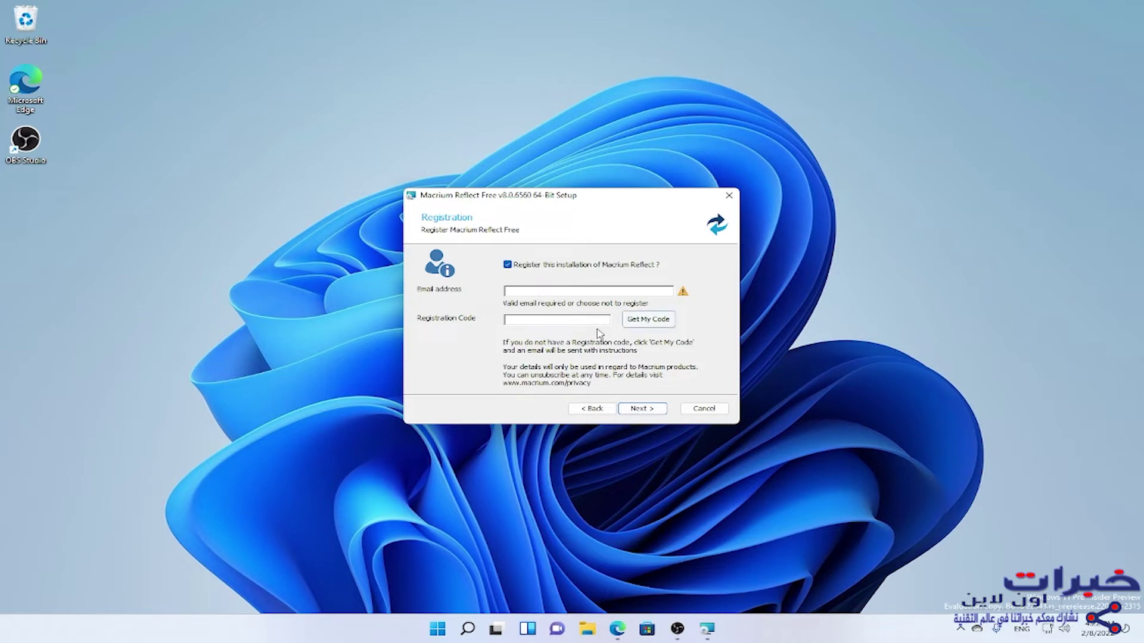
Fill in the email address on the setup wizard's registration page.
click(618, 629)
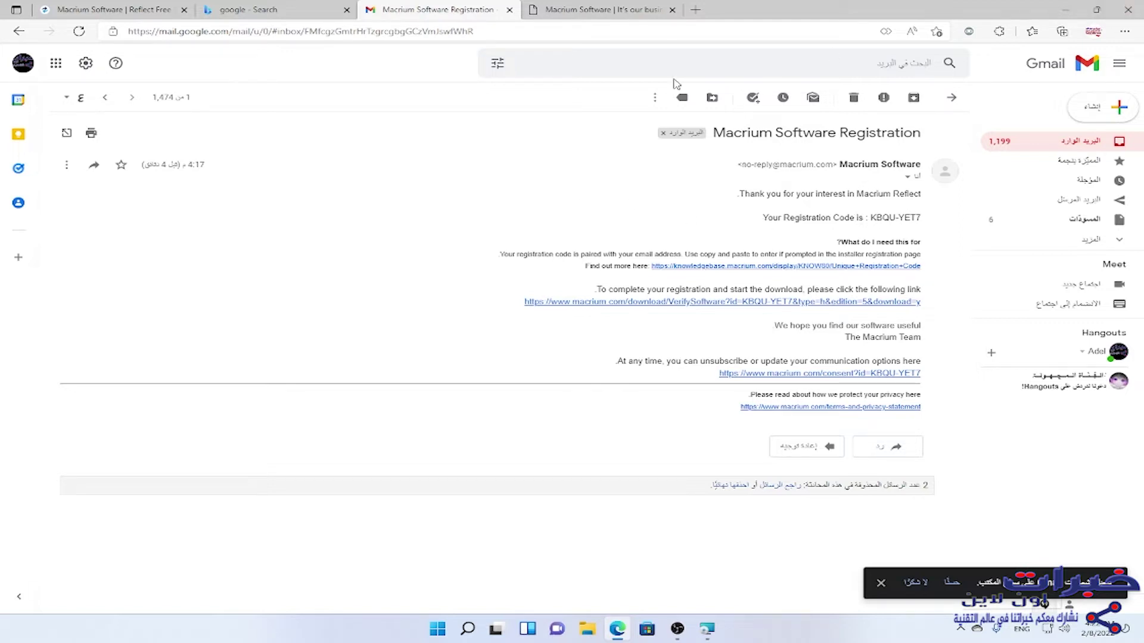
key(alt+Tab)
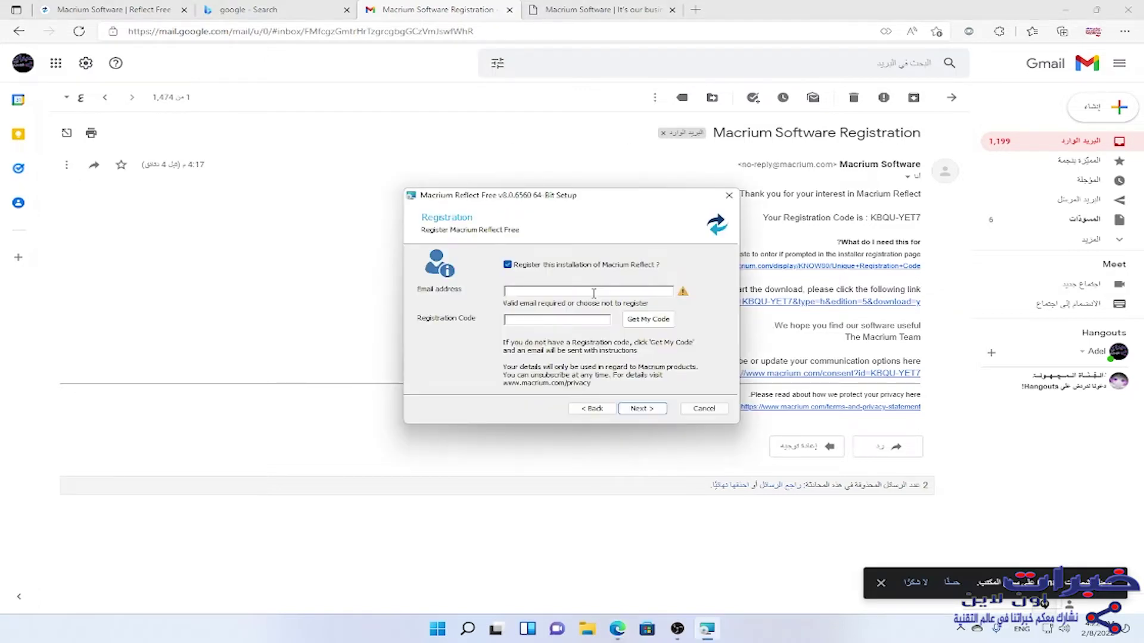
key(ctrl+v)
Copy the registration code from the Macrium email into the wizard's Registration Code field and continue.
click(873, 220)
drag(871, 218, 920, 219)
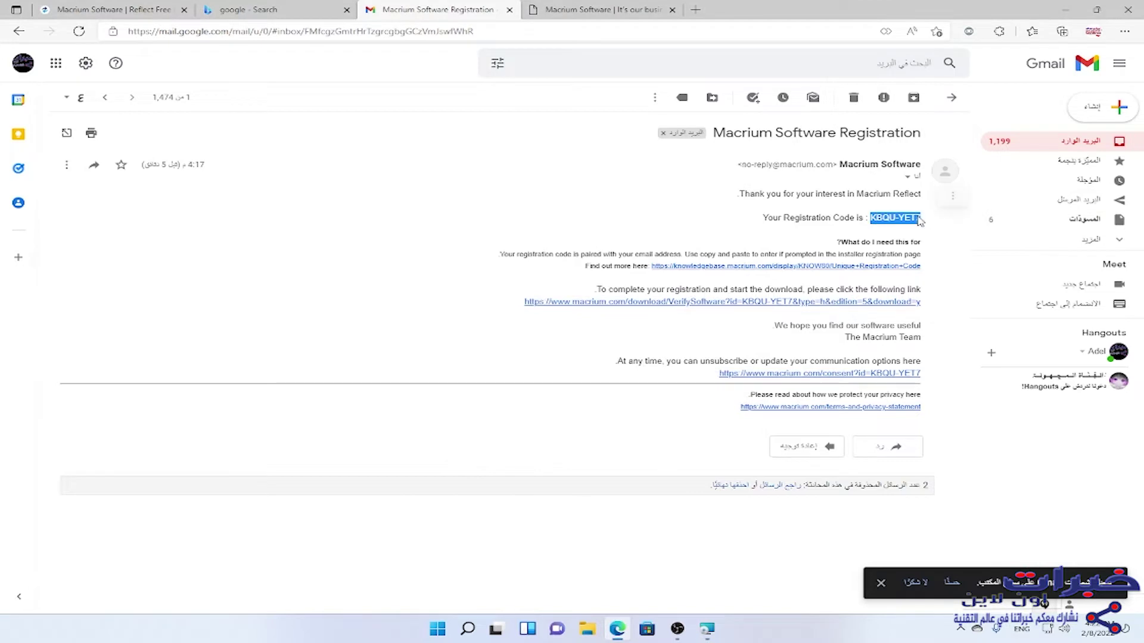
right_click(906, 220)
click(909, 231)
click(708, 625)
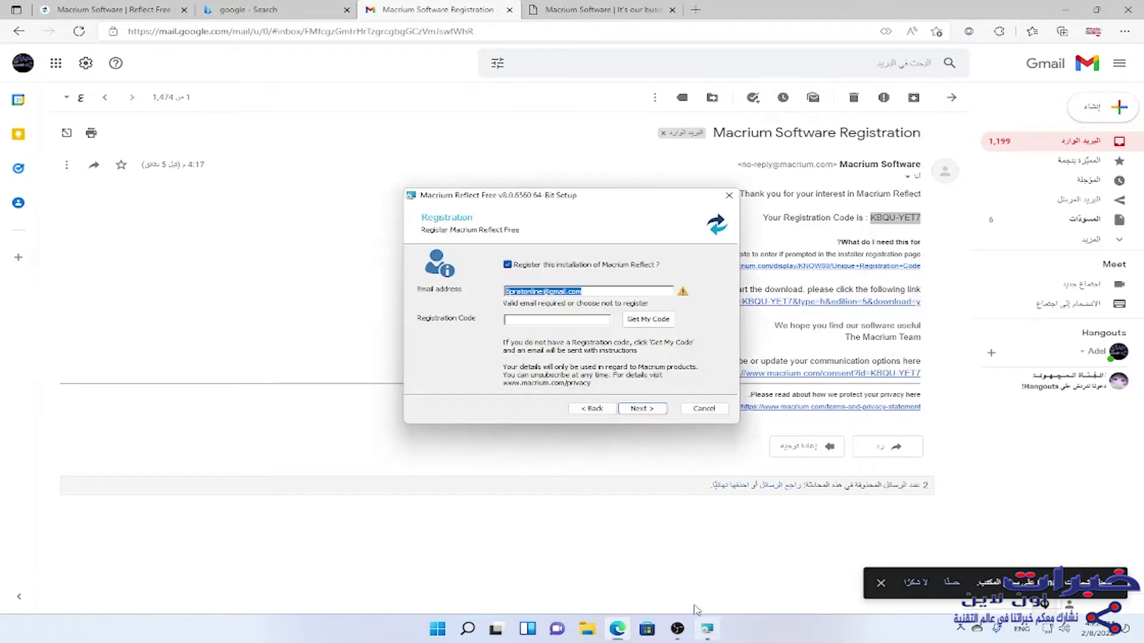
click(533, 323)
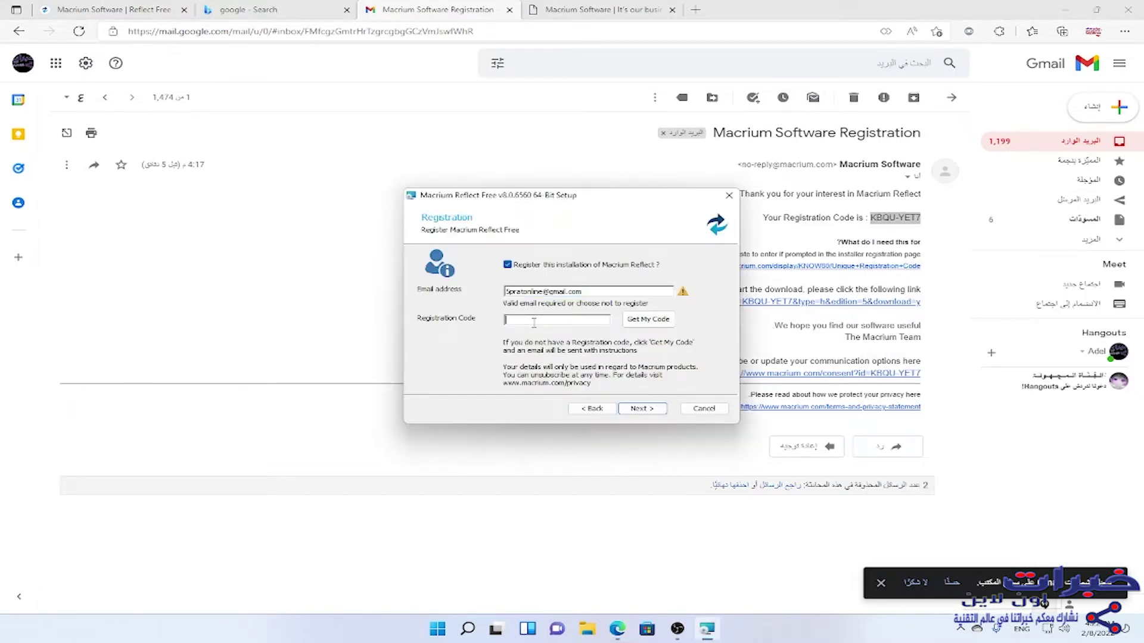
click(632, 409)
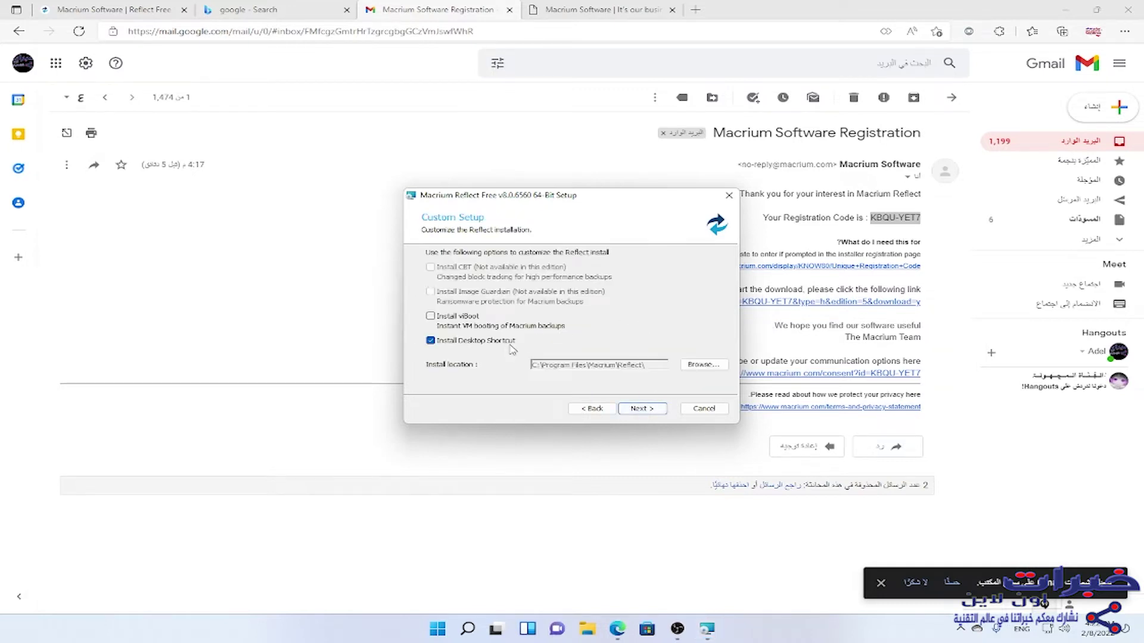
Go back through the setup pages to review the license and registration entries, and return to the custom setup options.
click(581, 408)
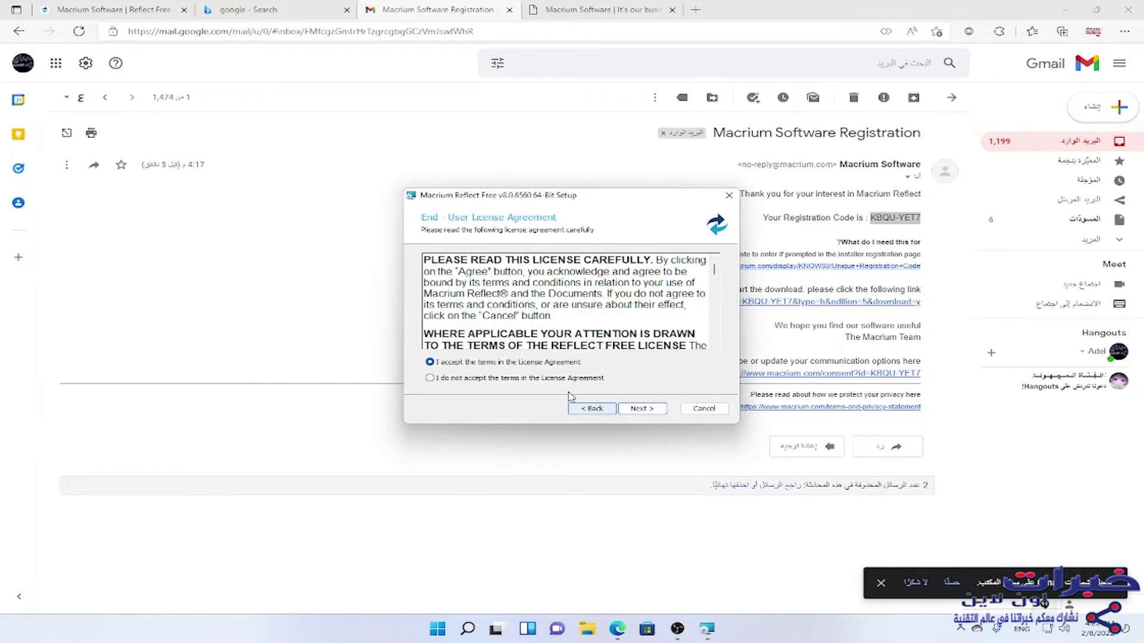
click(624, 411)
click(636, 409)
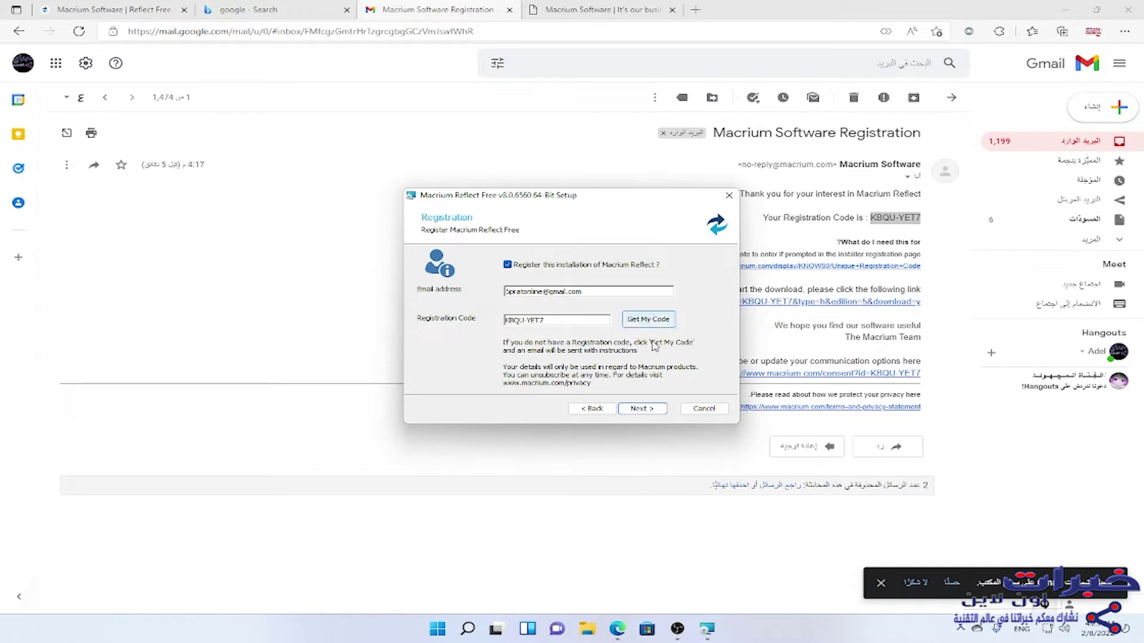
click(651, 407)
Install Macrium Reflect Free with the desktop shortcut, minimize the browser, and finish setup with Launch now enabled.
click(644, 409)
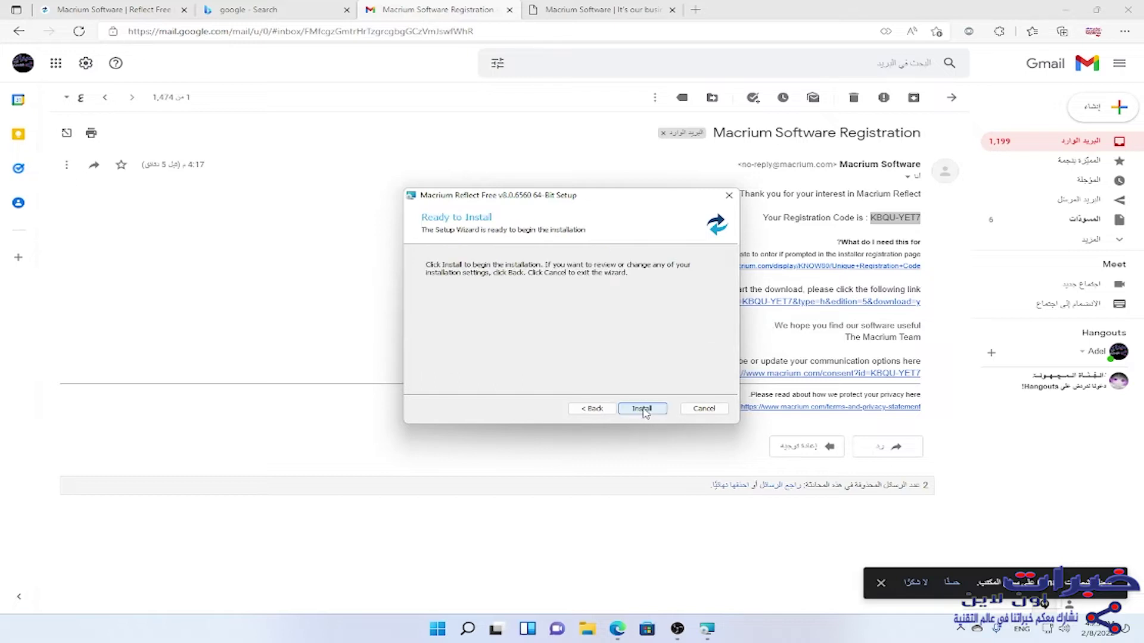
click(642, 409)
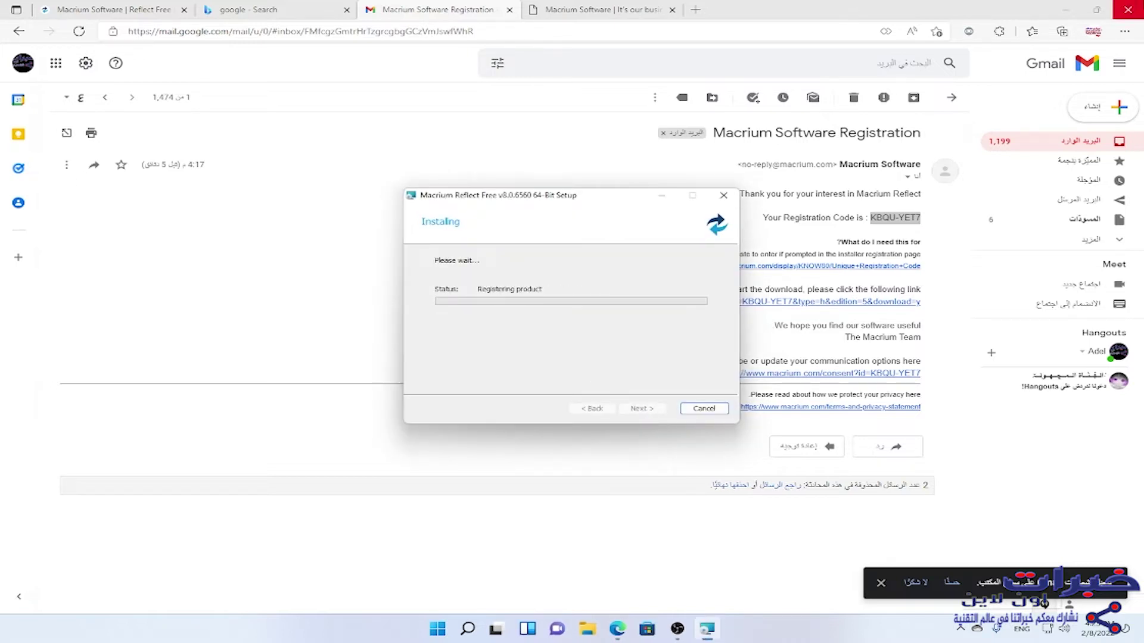
click(1066, 8)
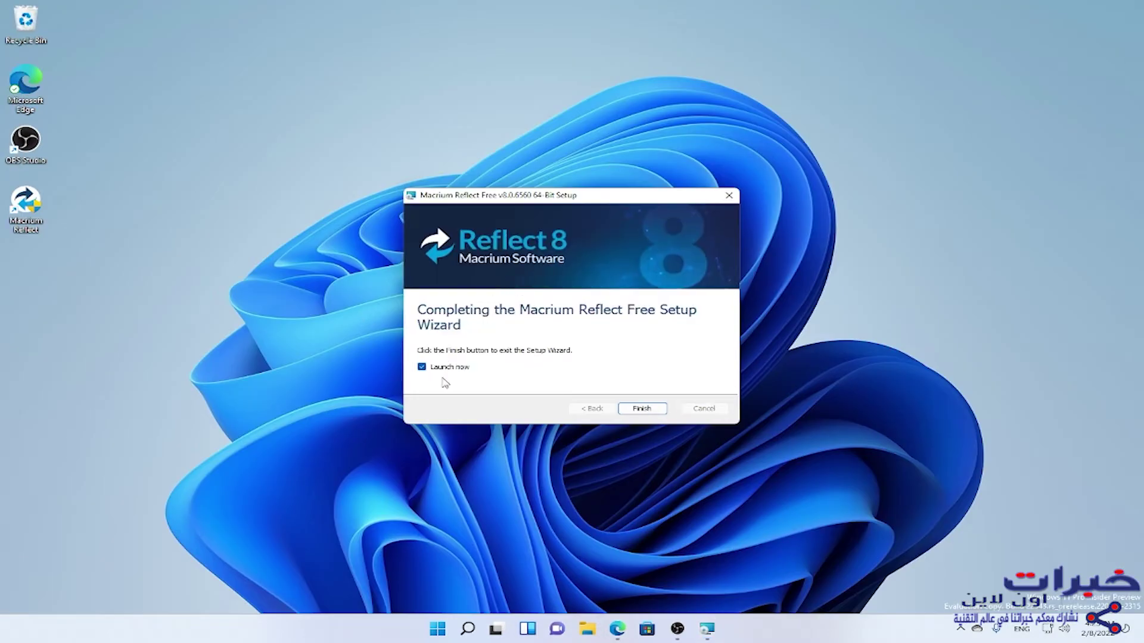
click(642, 408)
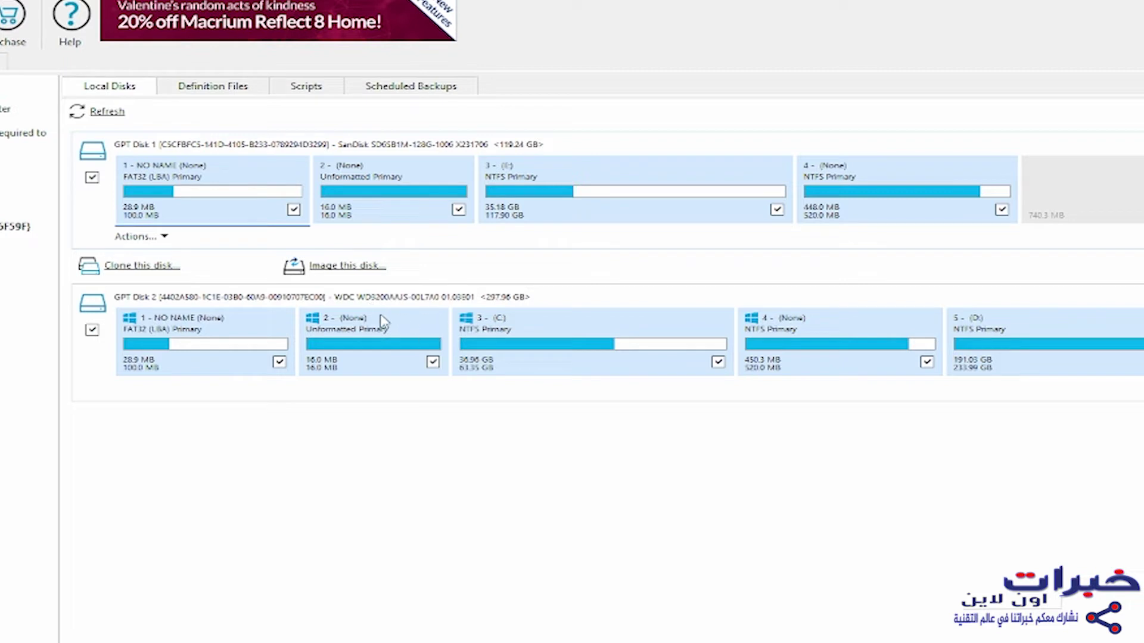
Start a clone of the WDC WD3200AAJS disk and choose the SanDisk 119.24 GB disk as the destination.
click(219, 321)
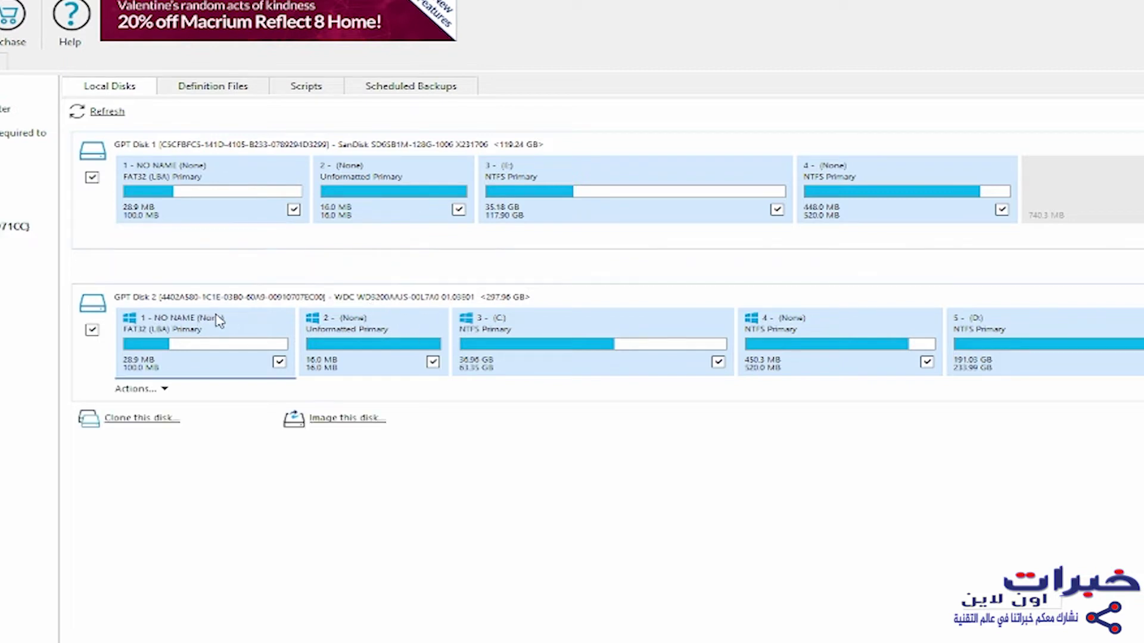
click(147, 420)
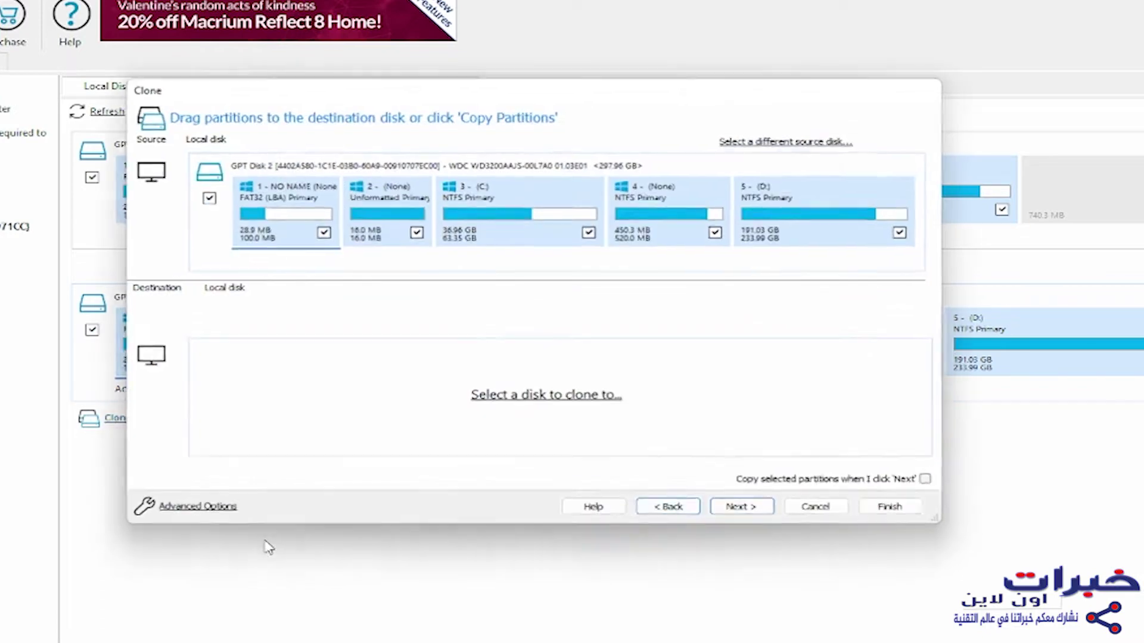
click(533, 409)
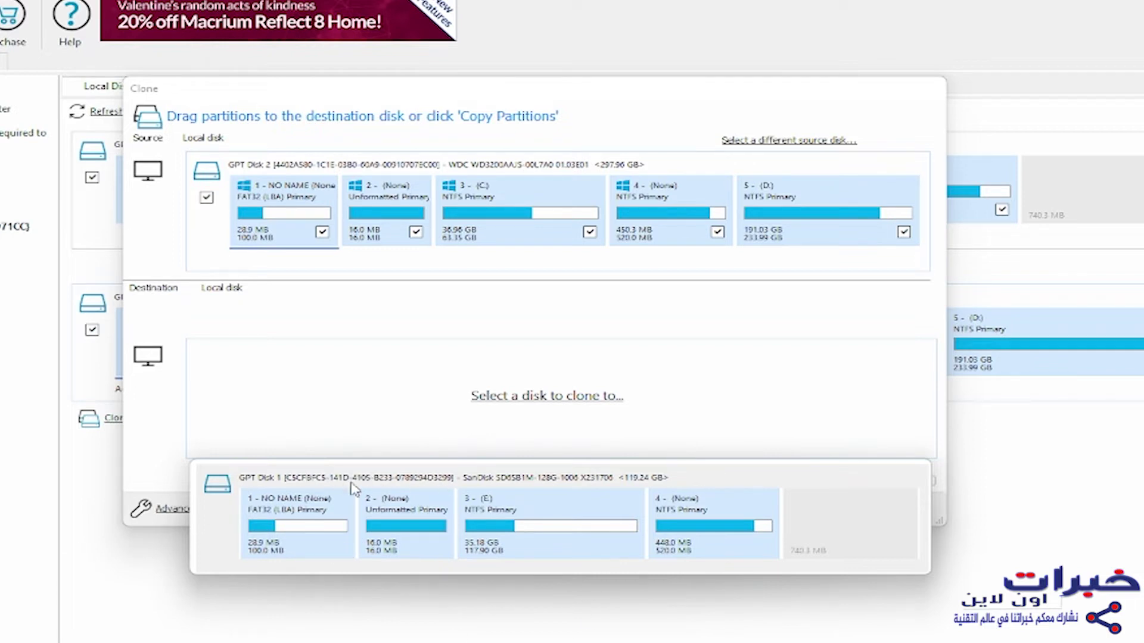
click(334, 489)
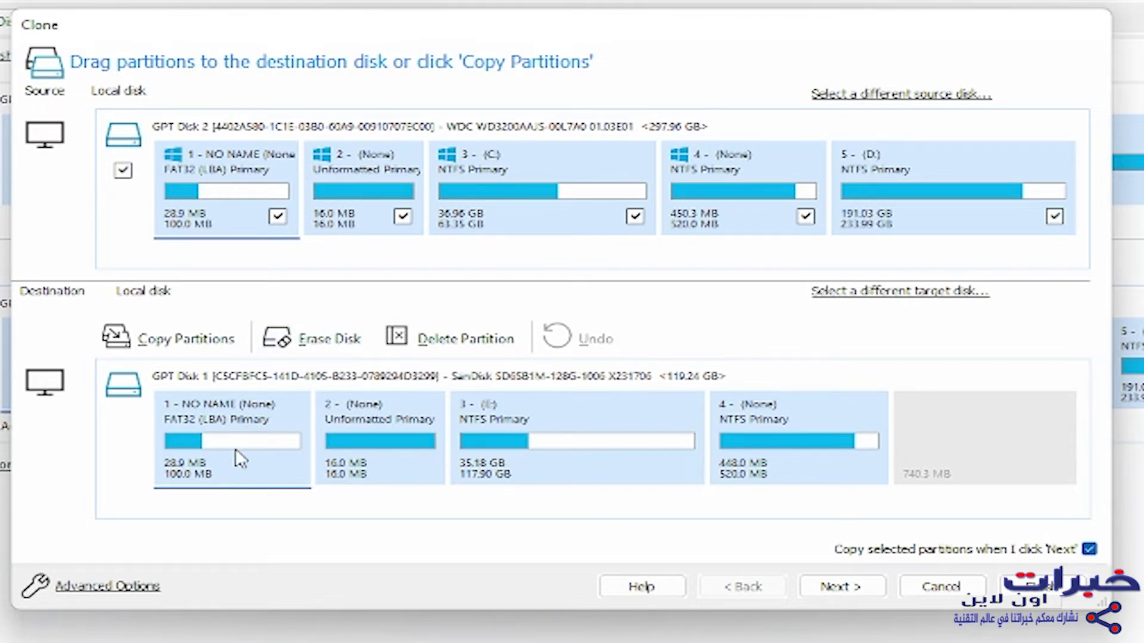
Erase the destination SanDisk disk and copy source partitions 1, 2 and 3 (C:) onto it in order.
click(306, 342)
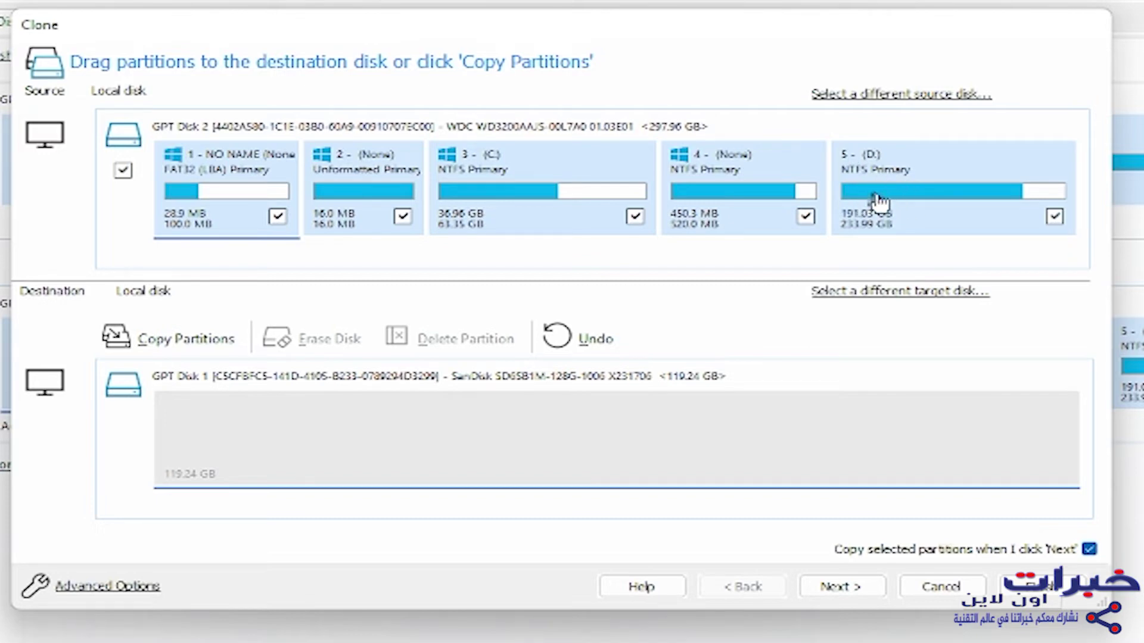
drag(249, 193, 232, 444)
drag(352, 217, 563, 476)
drag(552, 218, 768, 468)
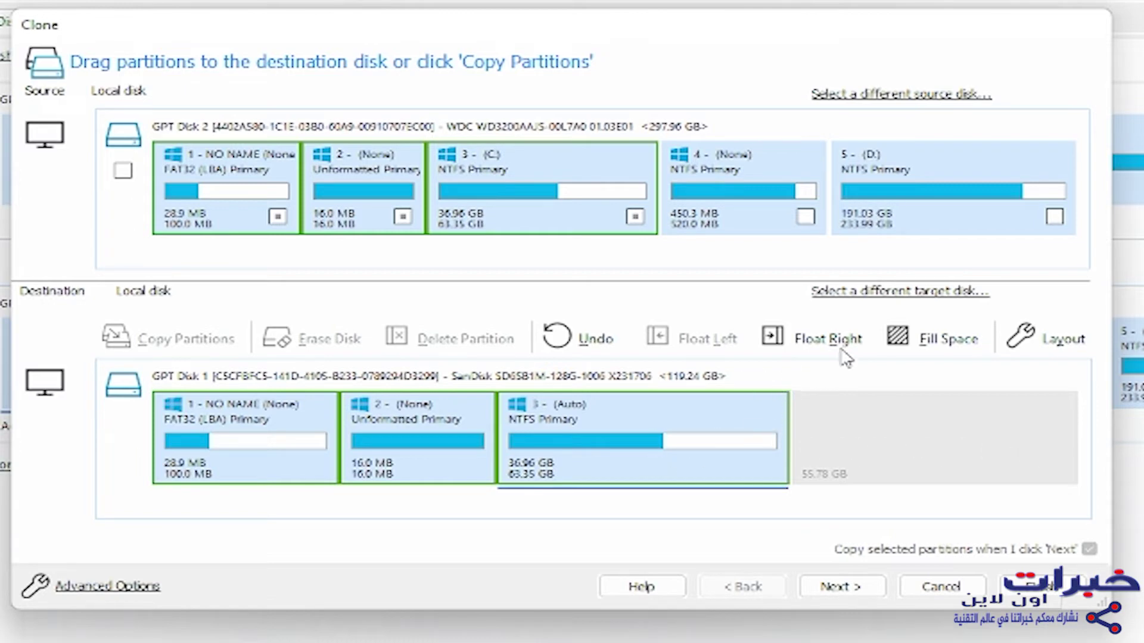
Extend destination partition 3 to fill the disk, then resize it to 117 GB 499 MB with 1 GB 656 MB free after it.
click(926, 345)
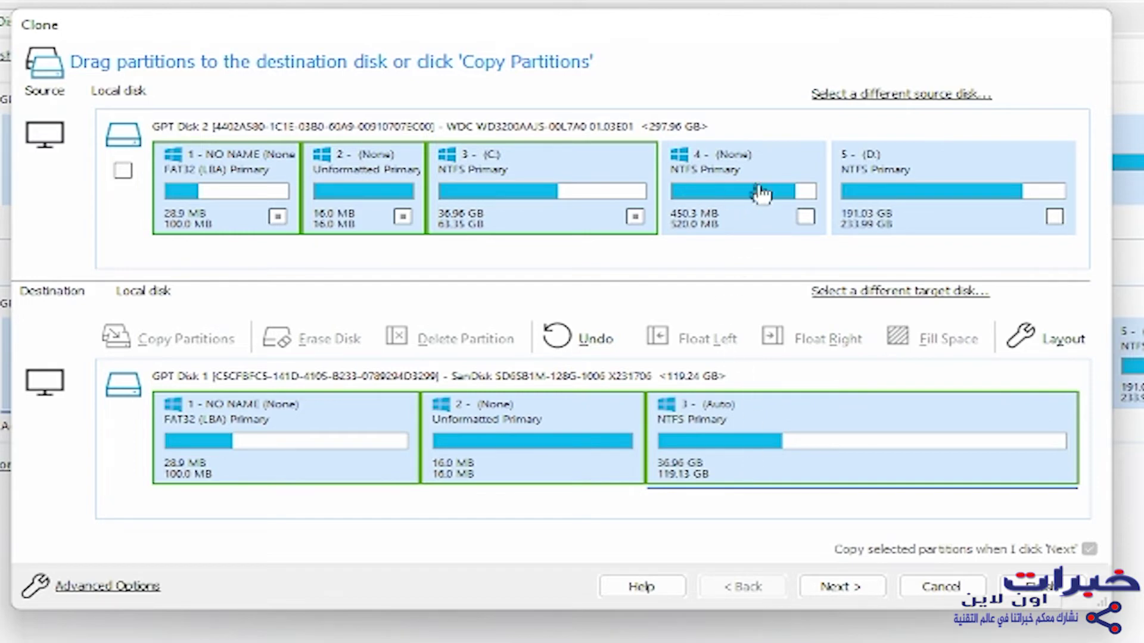
right_click(872, 450)
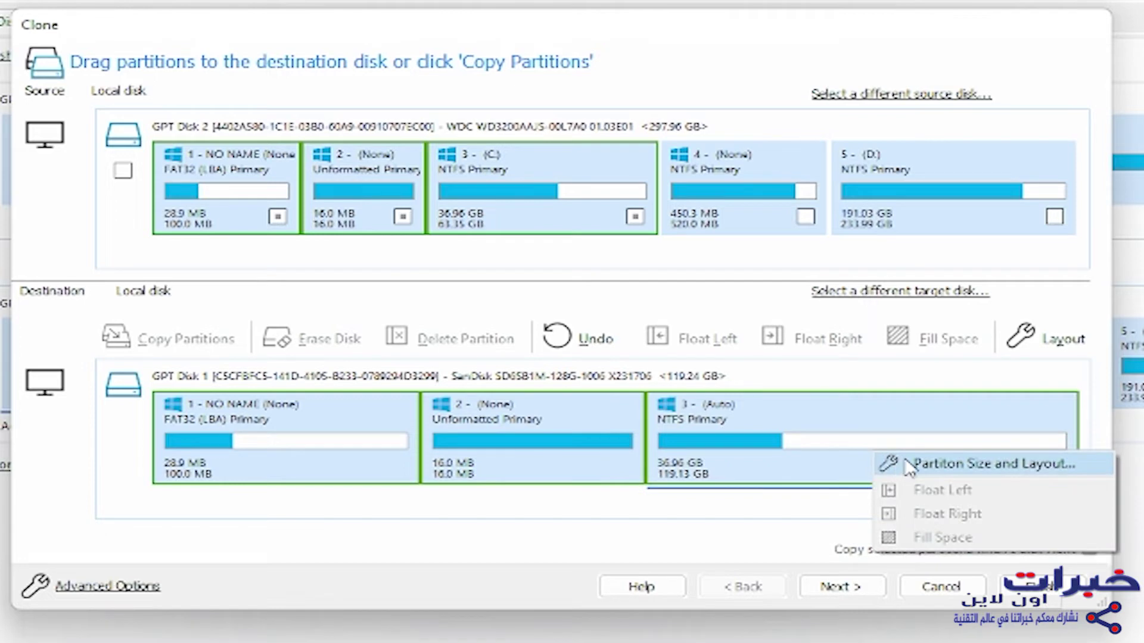
click(965, 463)
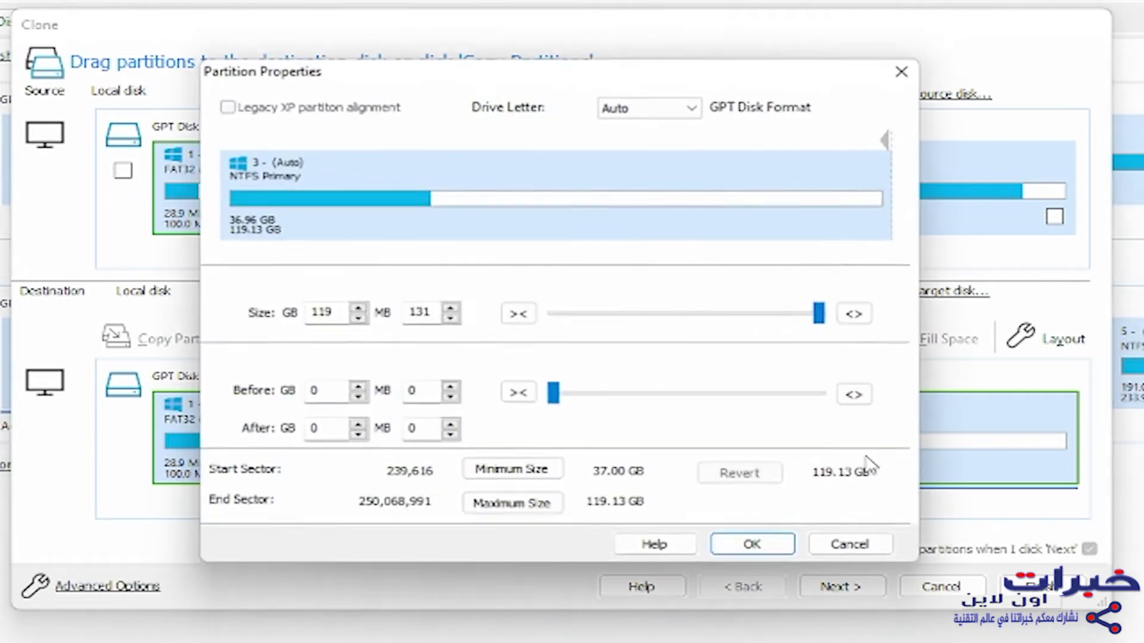
mouse_move(893, 203)
mouse_down()
mouse_move(874, 204)
mouse_move(891, 208)
mouse_up()
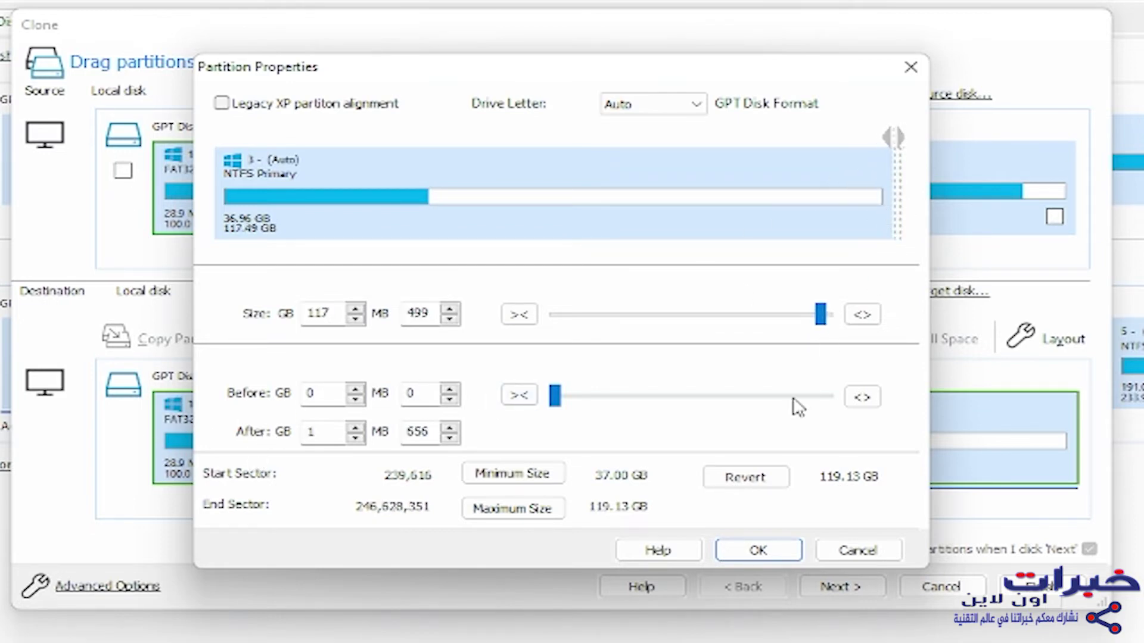
click(752, 550)
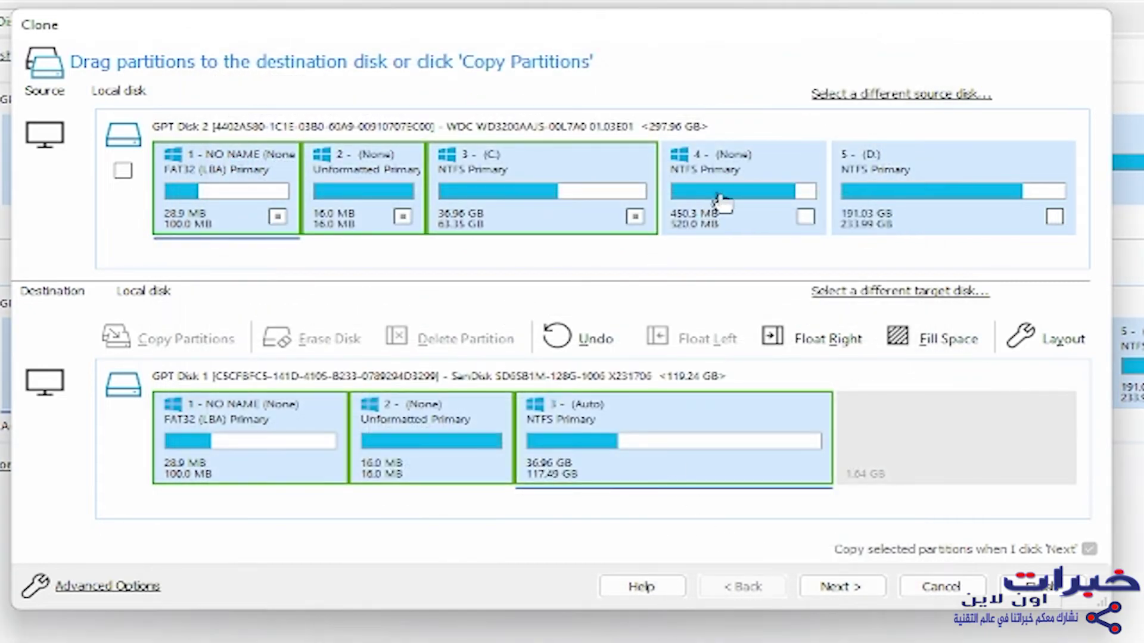
Copy source partition 4 into the remaining free space and finish the clone wizard without adding a schedule.
drag(723, 196, 947, 447)
drag(912, 459, 908, 468)
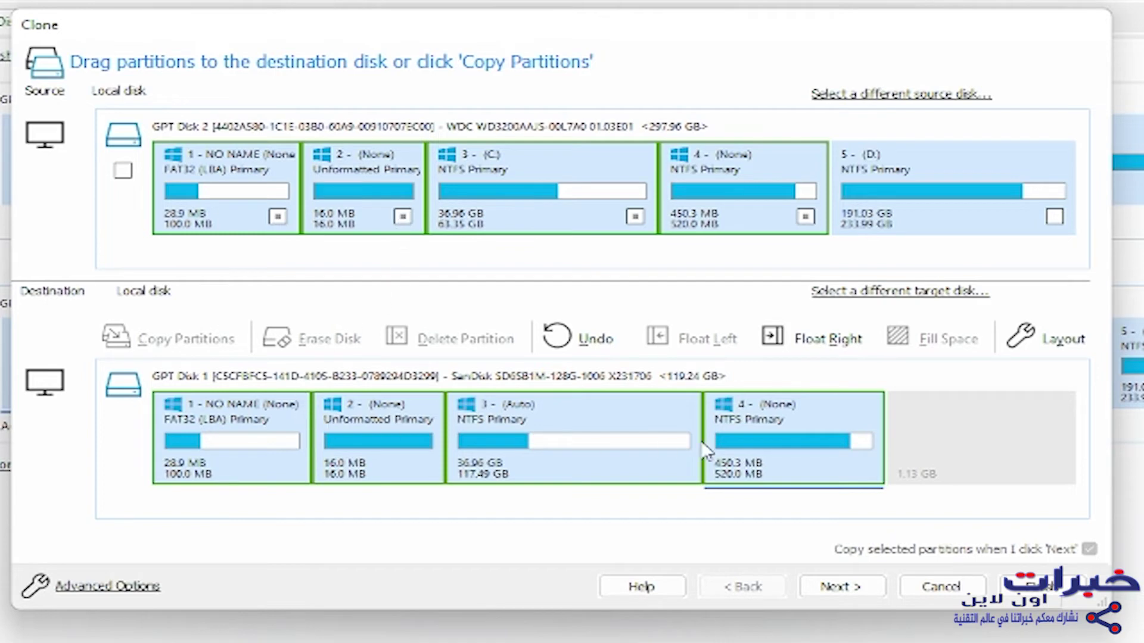
click(866, 583)
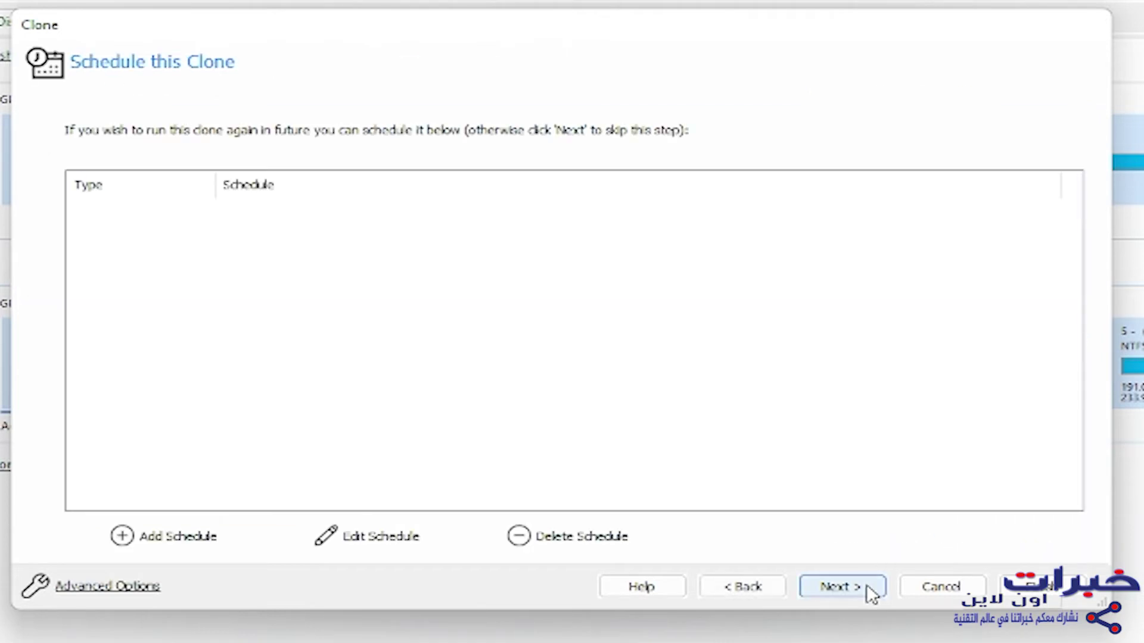
click(866, 584)
click(1059, 590)
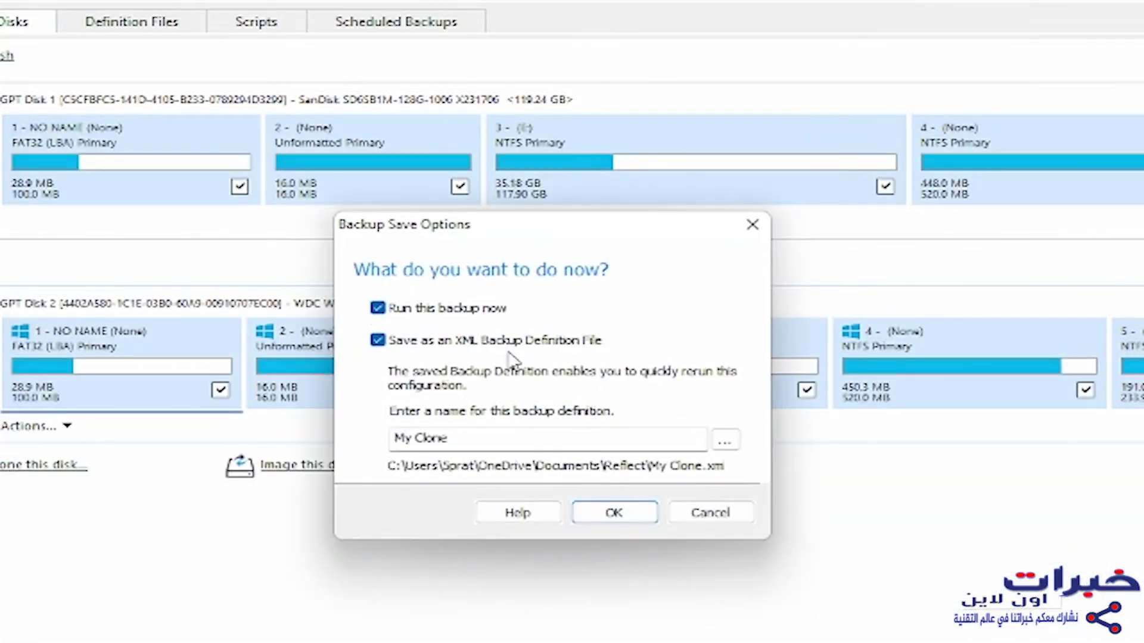
Run the clone immediately without saving an XML backup definition file, and confirm overwriting all target volume data.
click(377, 342)
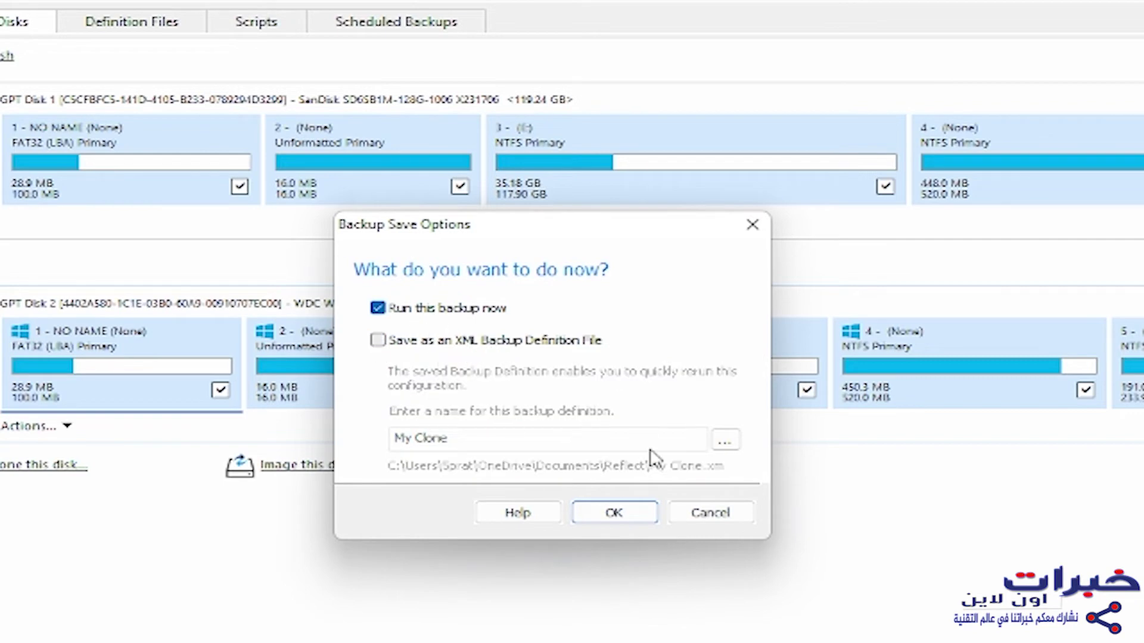
click(617, 513)
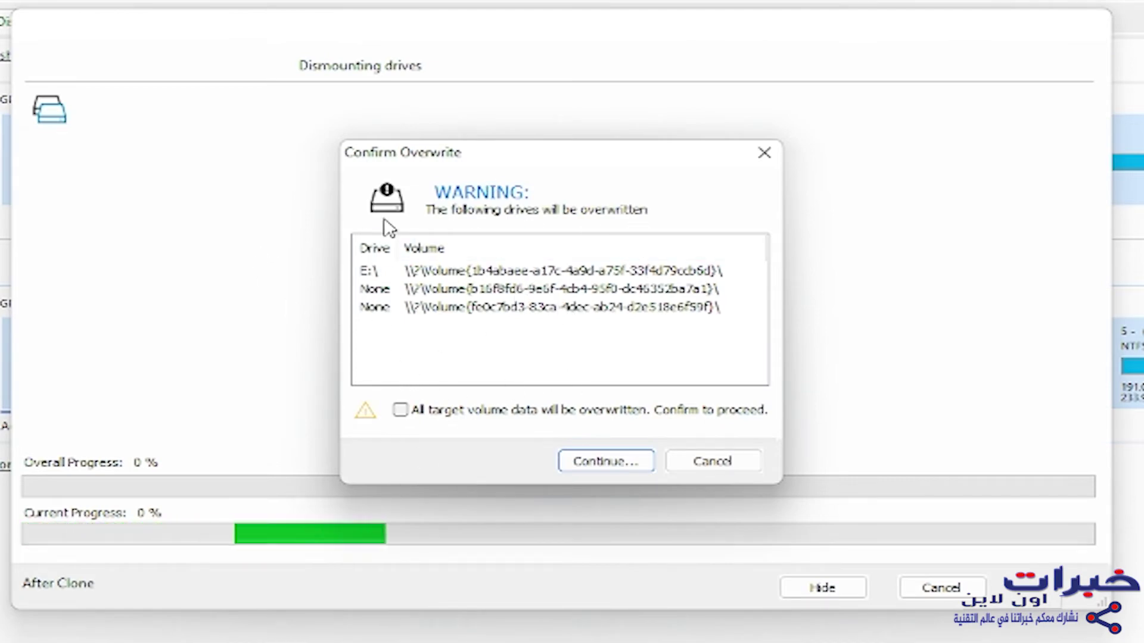
click(399, 409)
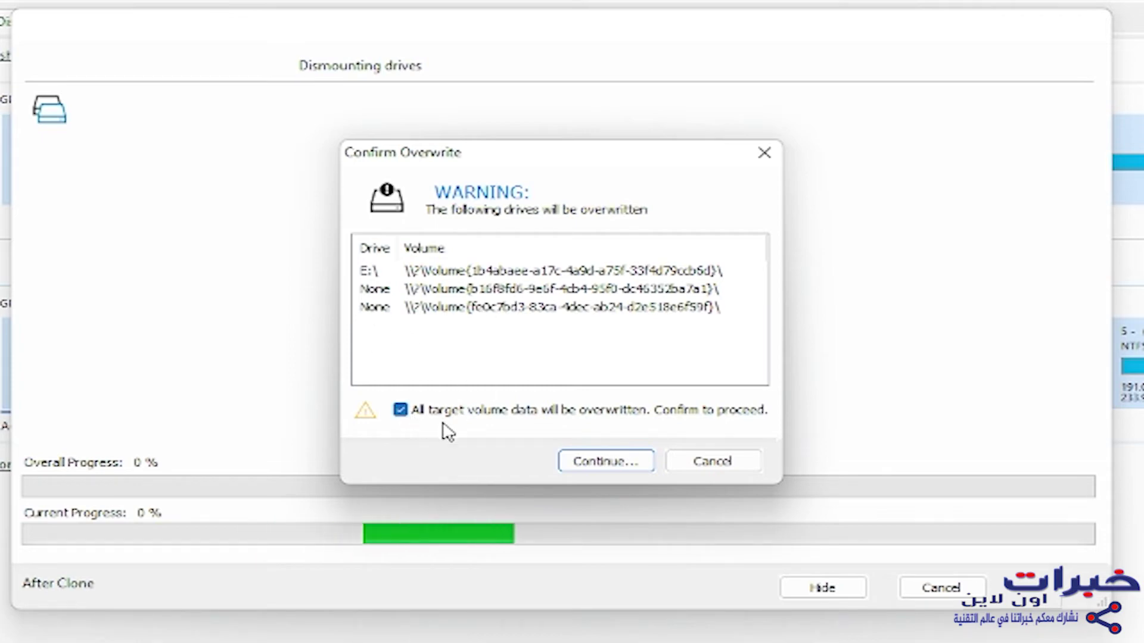
click(612, 462)
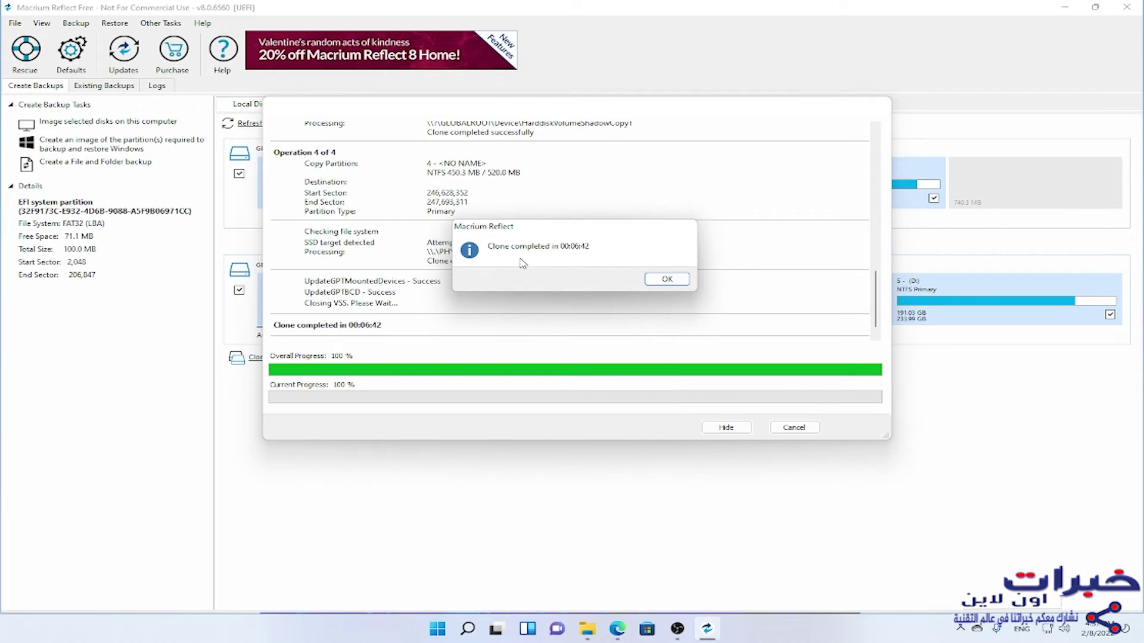
Dismiss the clone completion dialogs, then close Macrium Reflect and the Local Disk (E:) folder window.
click(660, 280)
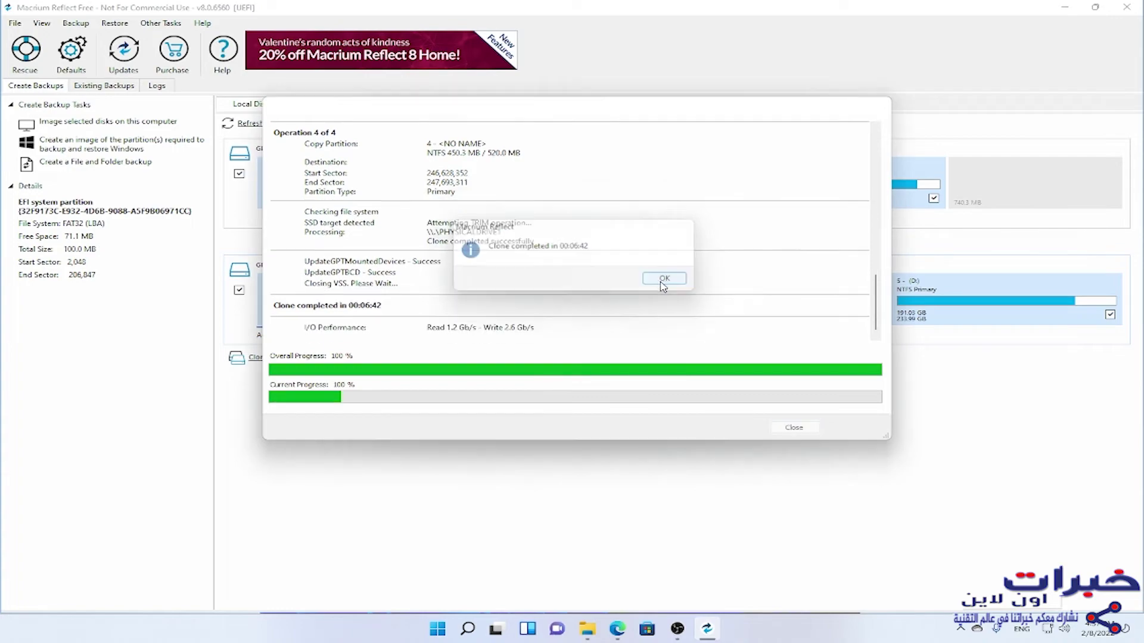
click(794, 427)
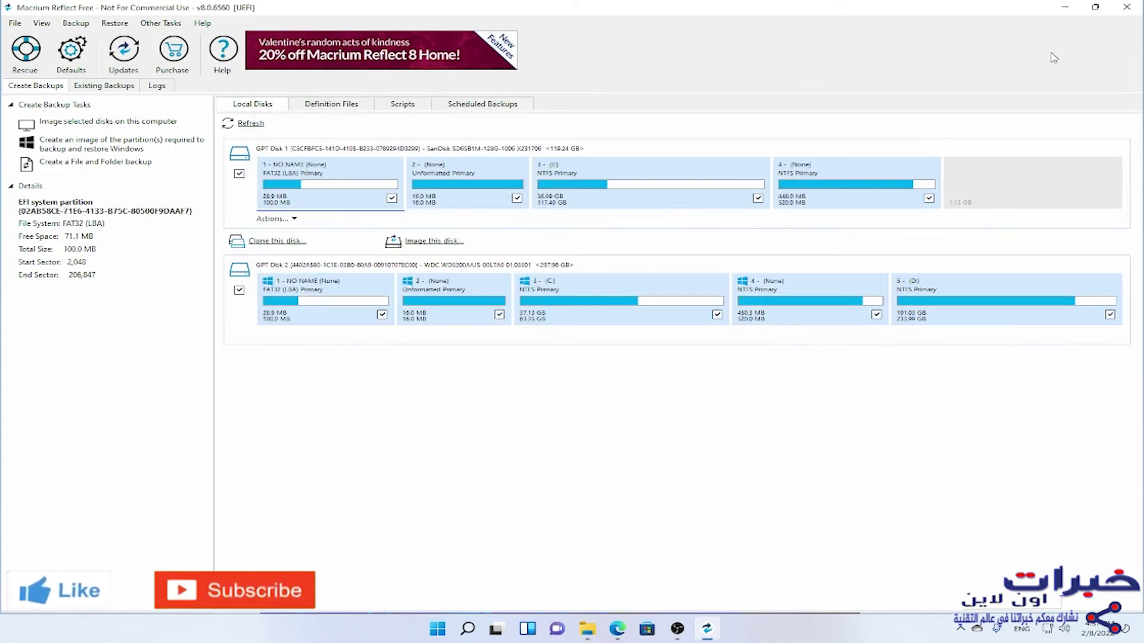
click(1126, 7)
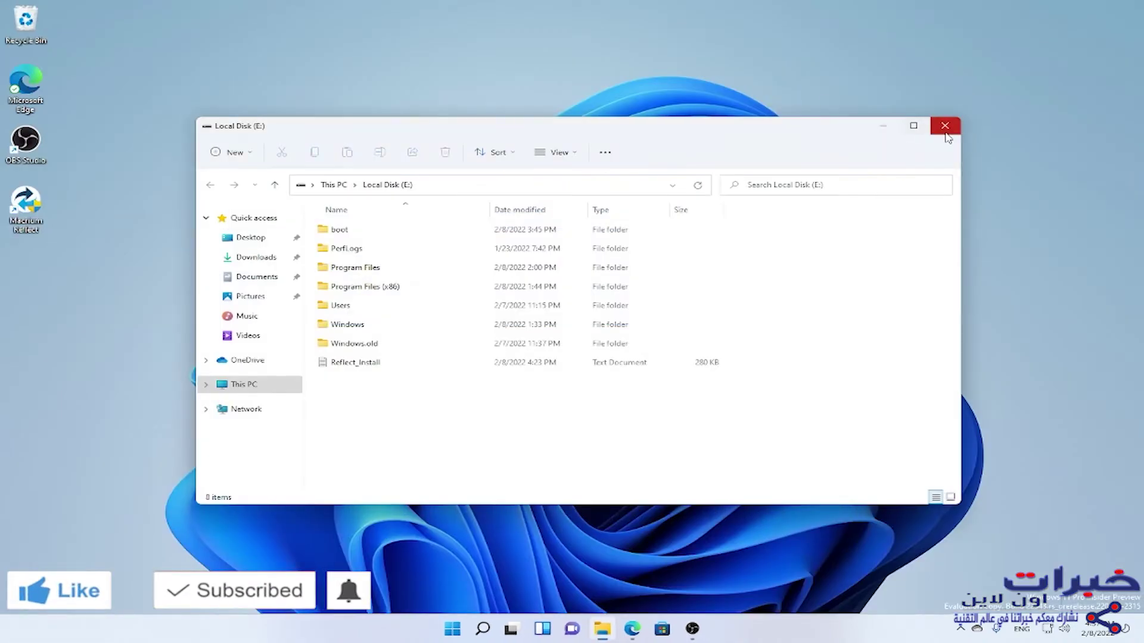
click(946, 126)
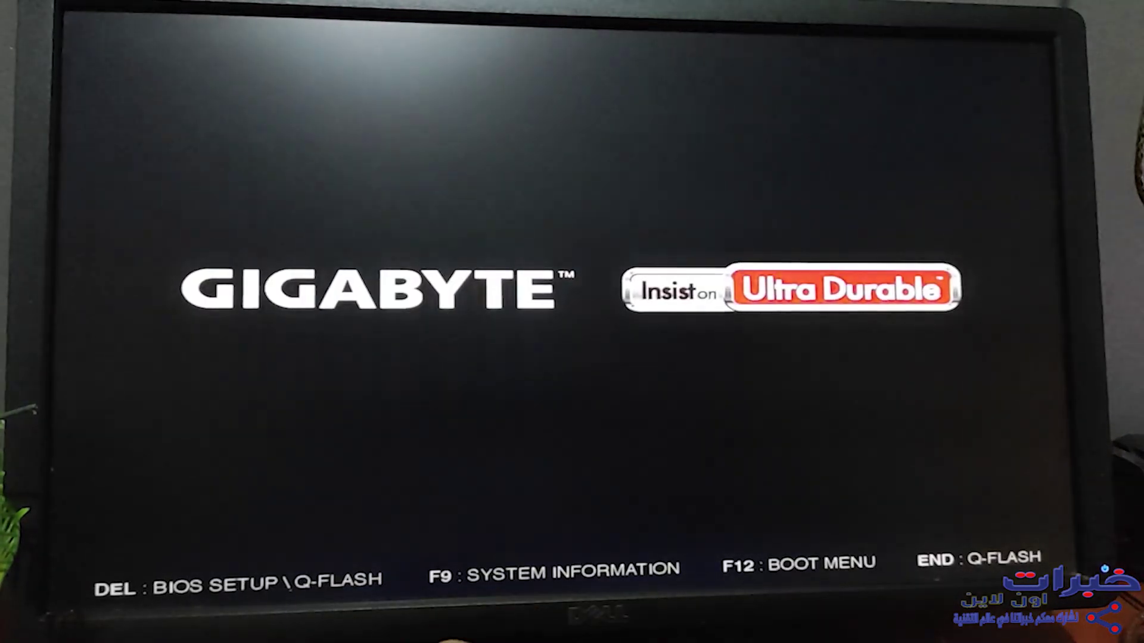
Enter the Gigabyte BIOS setup, set Boot Option #1 to Windows Boot Manager on the SanDisk drive, and save and exit.
key(Delete)
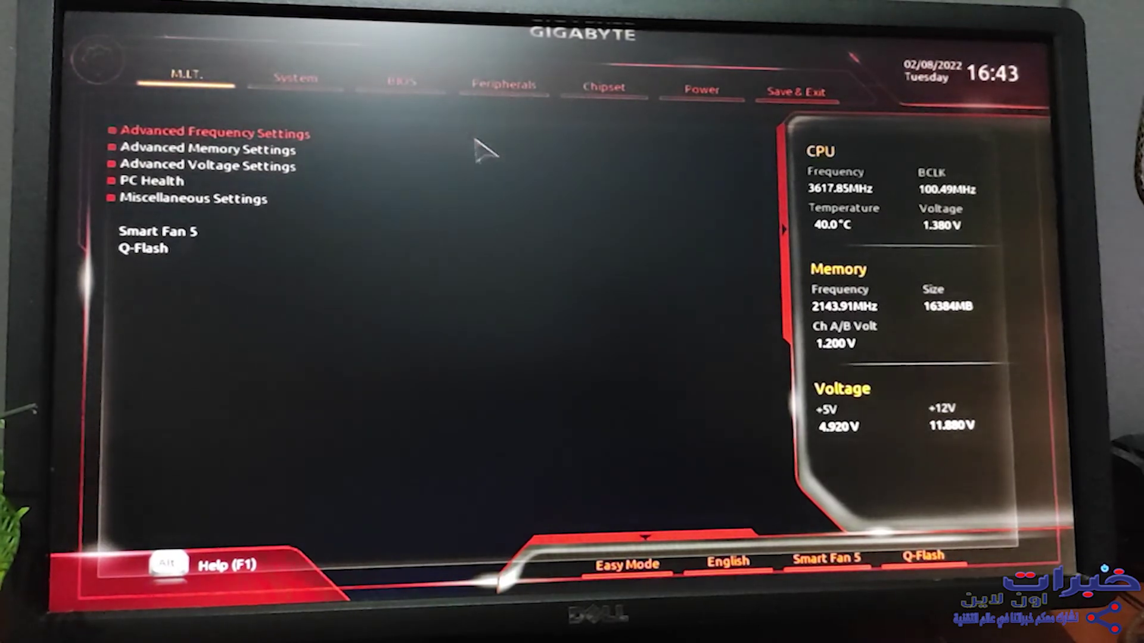
click(409, 92)
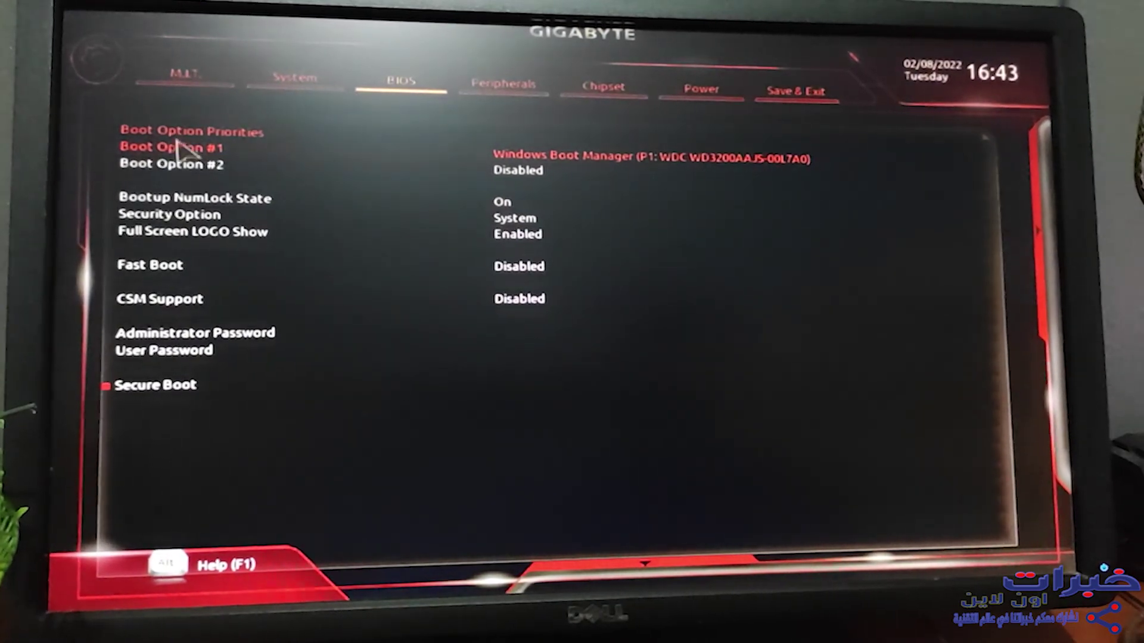
click(529, 157)
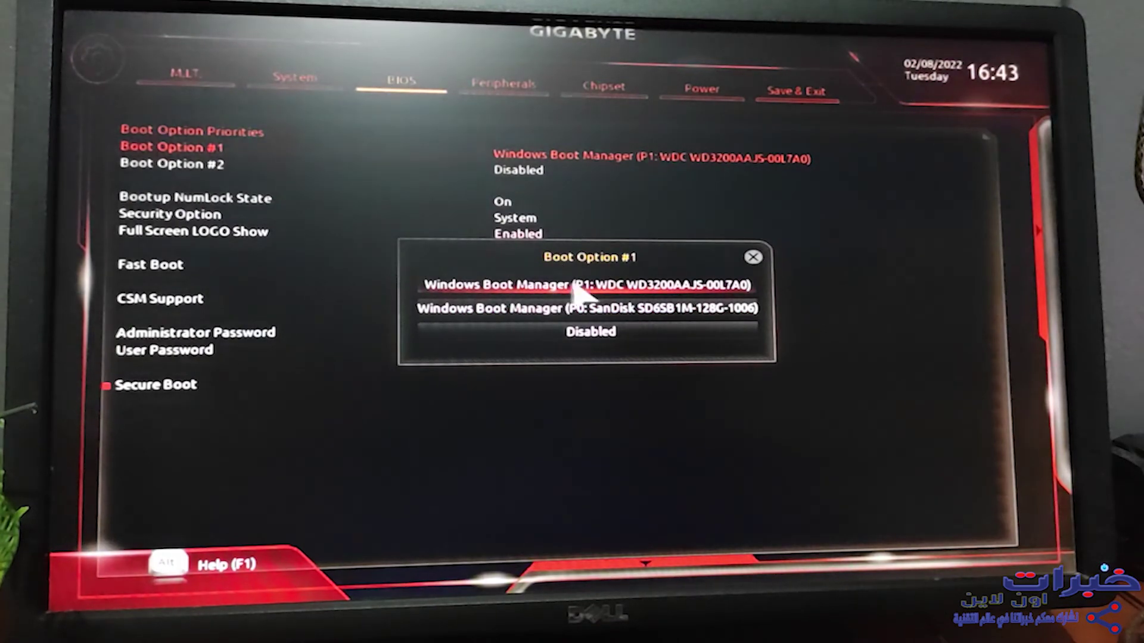
click(553, 309)
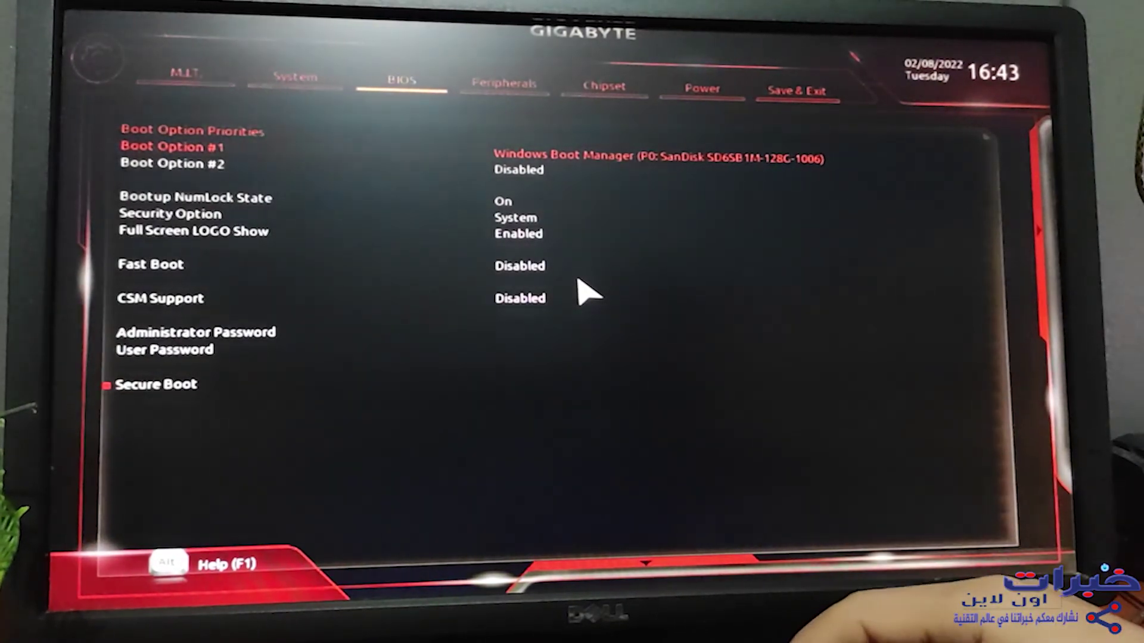
key(F10)
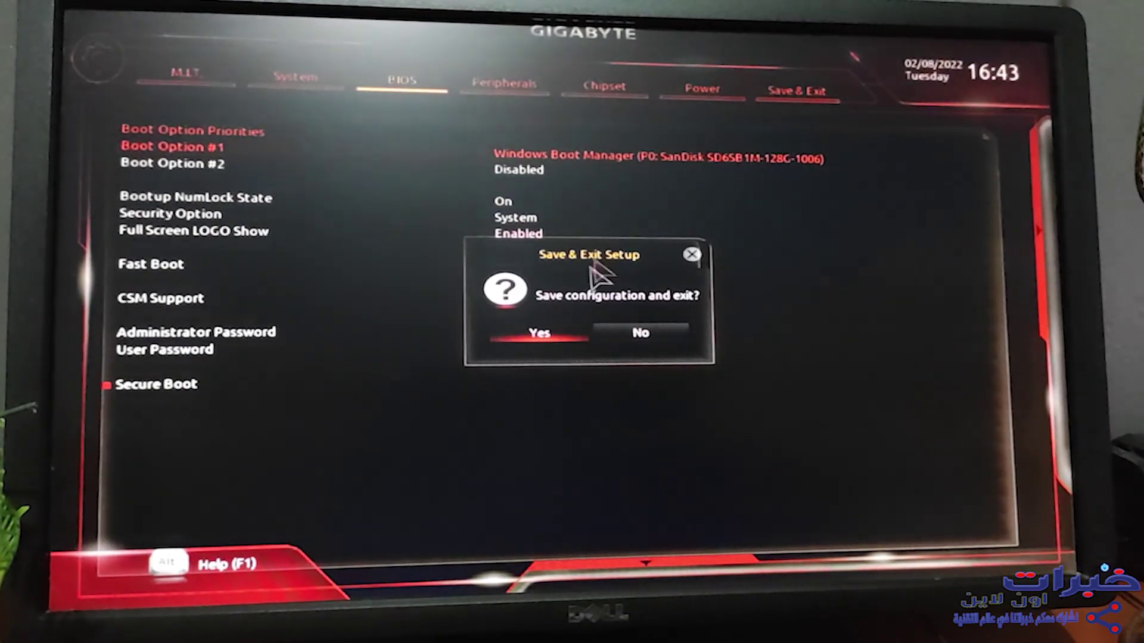
click(542, 335)
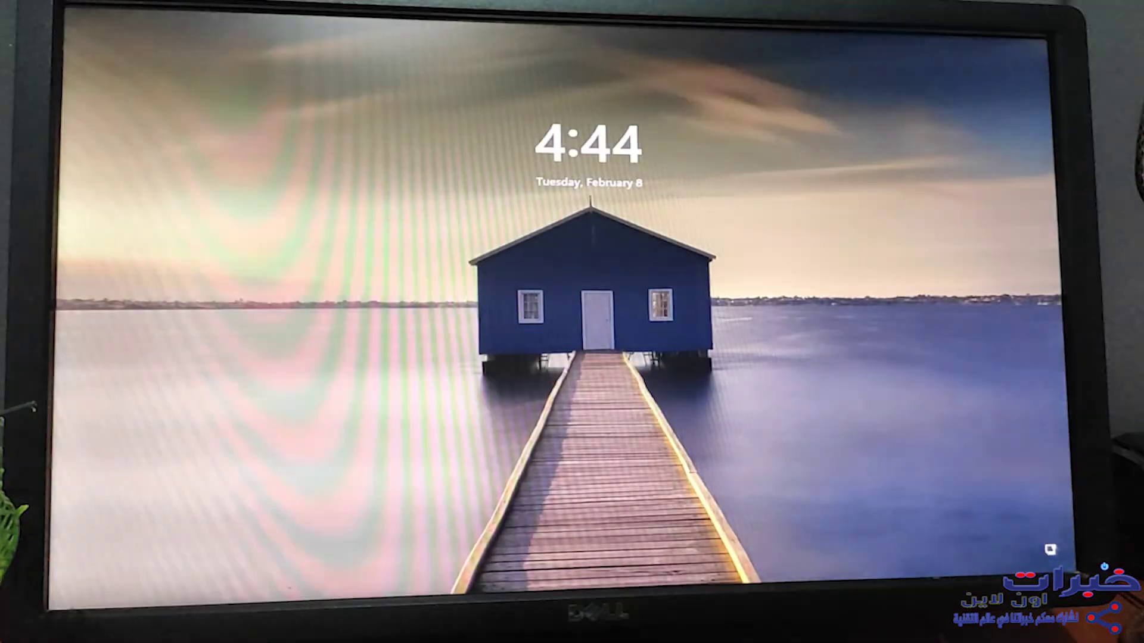
Sign in to Windows with the account PIN and show the drives under This PC in File Explorer.
text(****)
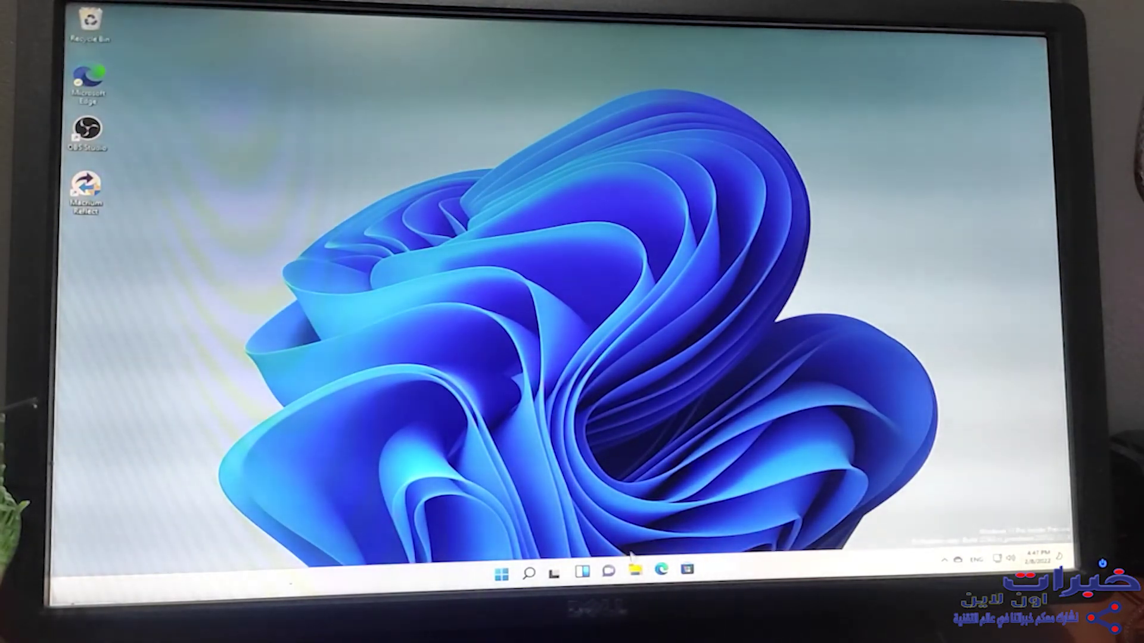
click(635, 570)
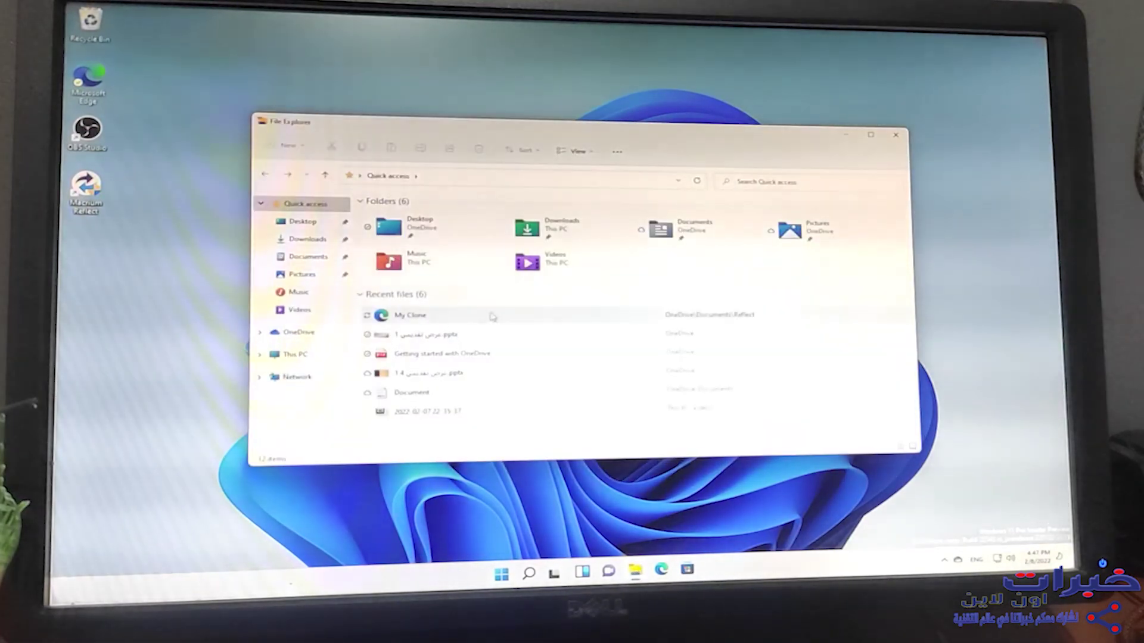
click(289, 355)
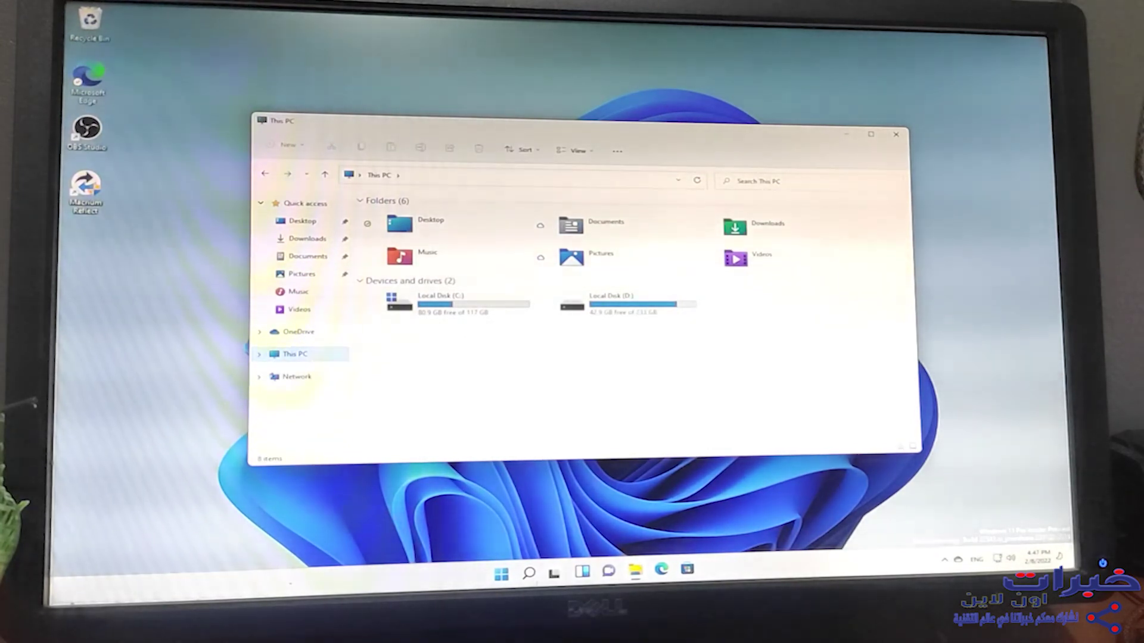
Open Disk Management and move its window toward the middle of the desktop.
right_click(501, 574)
click(486, 370)
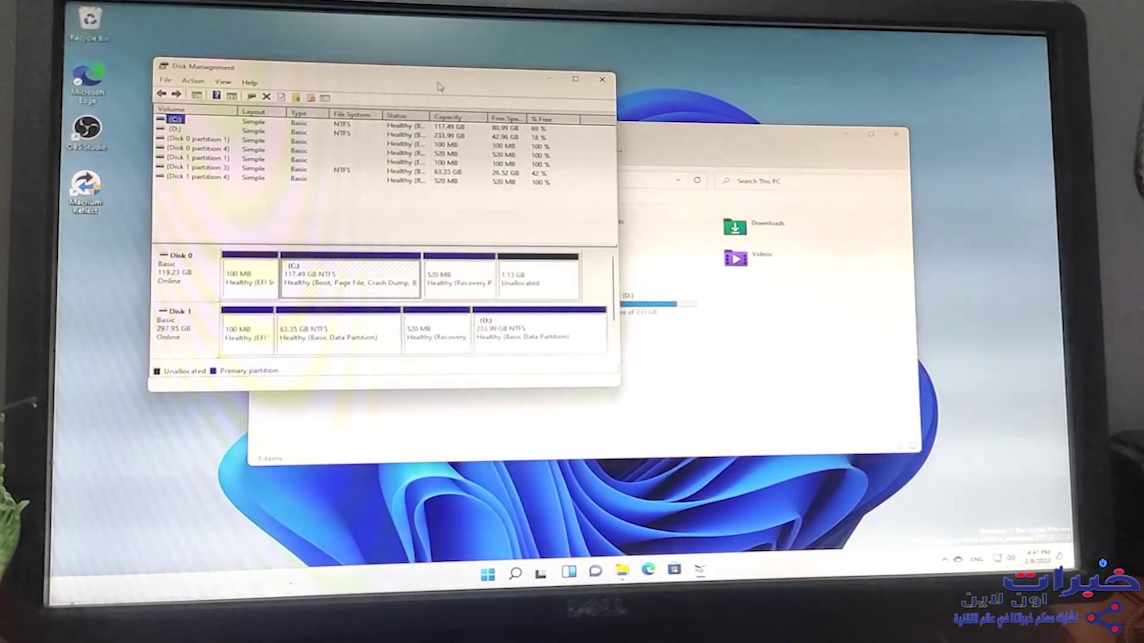
drag(435, 67, 608, 145)
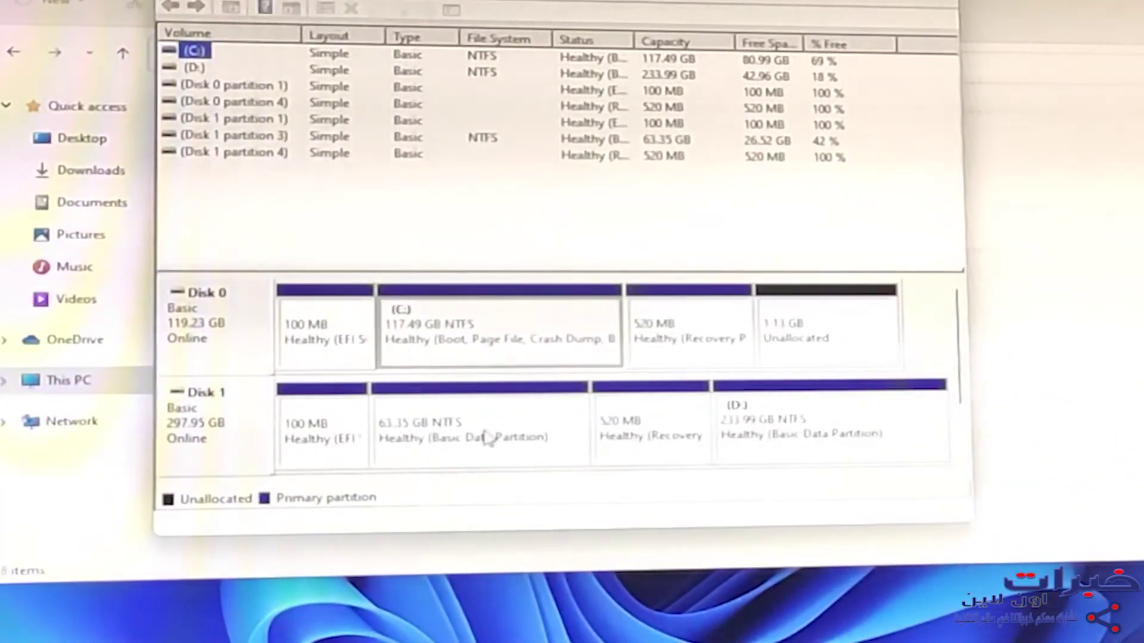
Assign drive letter E to the 63.35 GB NTFS partition on Disk 1.
right_click(524, 386)
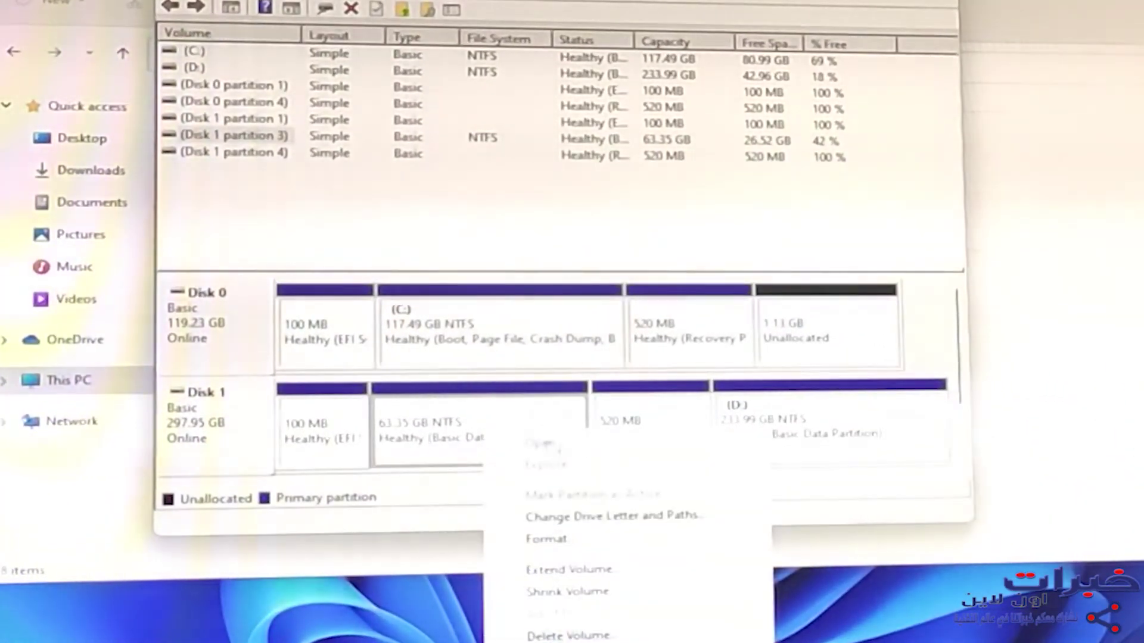
click(601, 516)
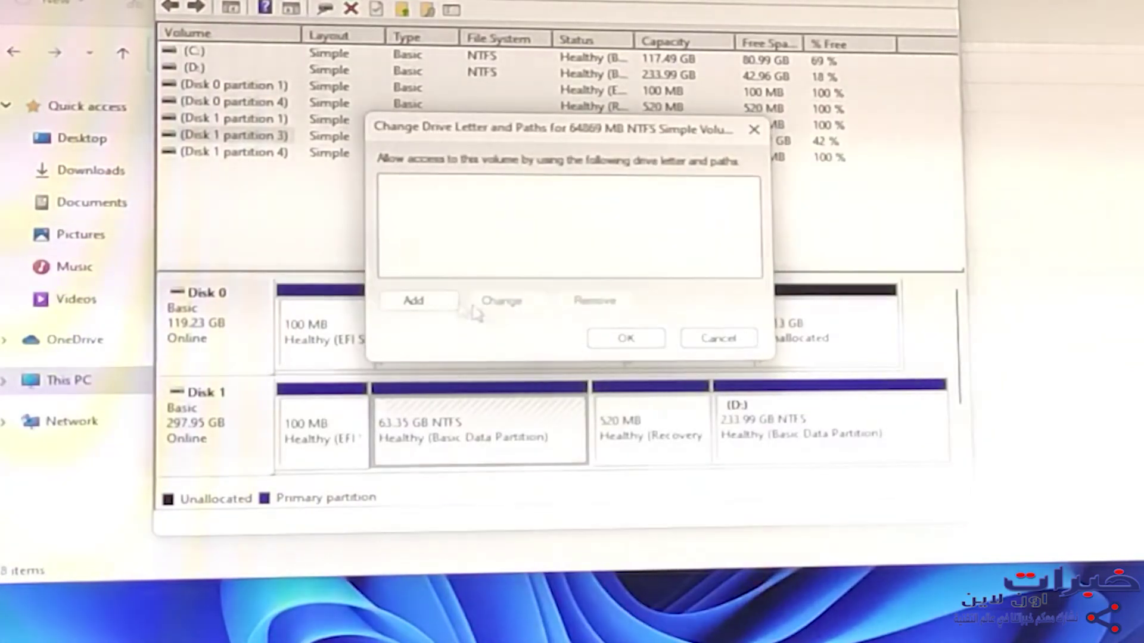
click(426, 302)
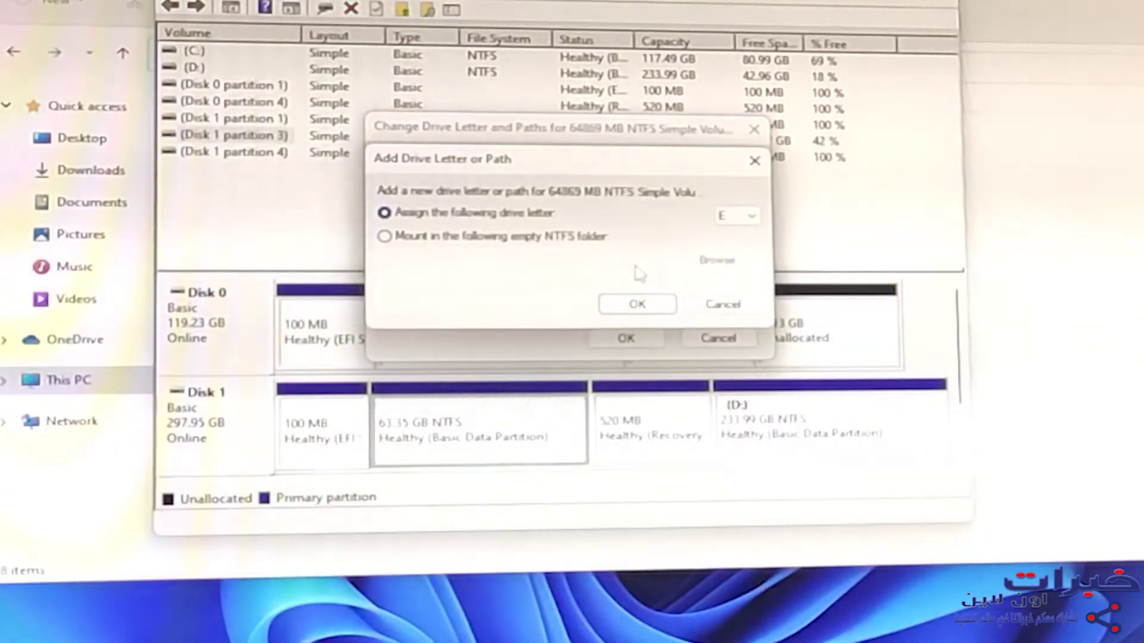
click(636, 304)
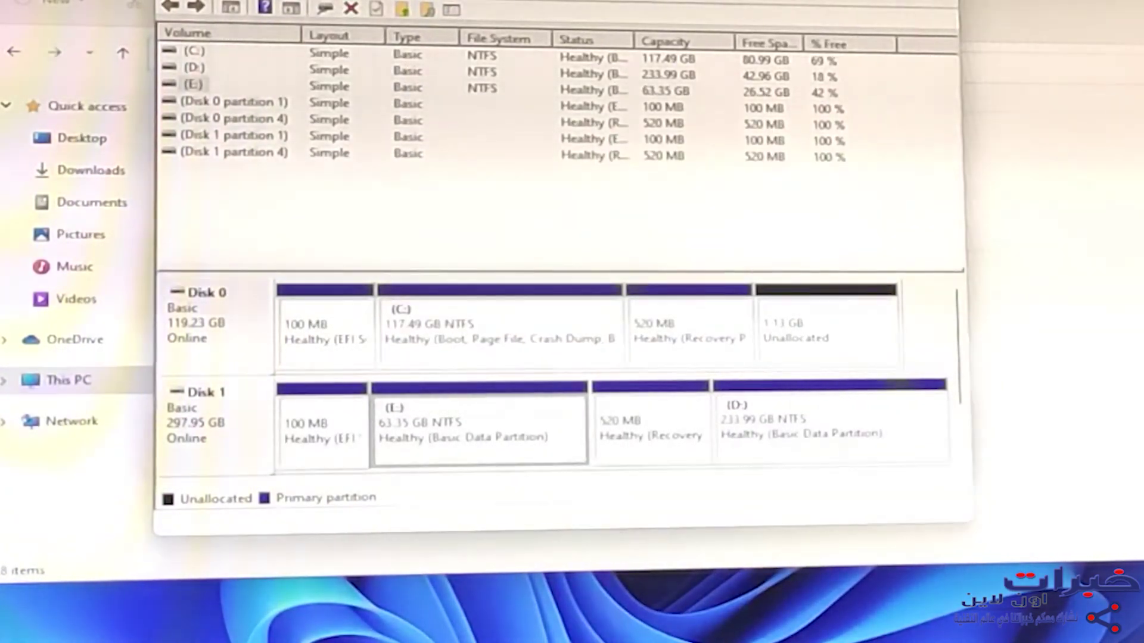
Move Disk Management aside to view the drives under This PC, then close File Explorer and Disk Management.
drag(481, 6, 1052, 32)
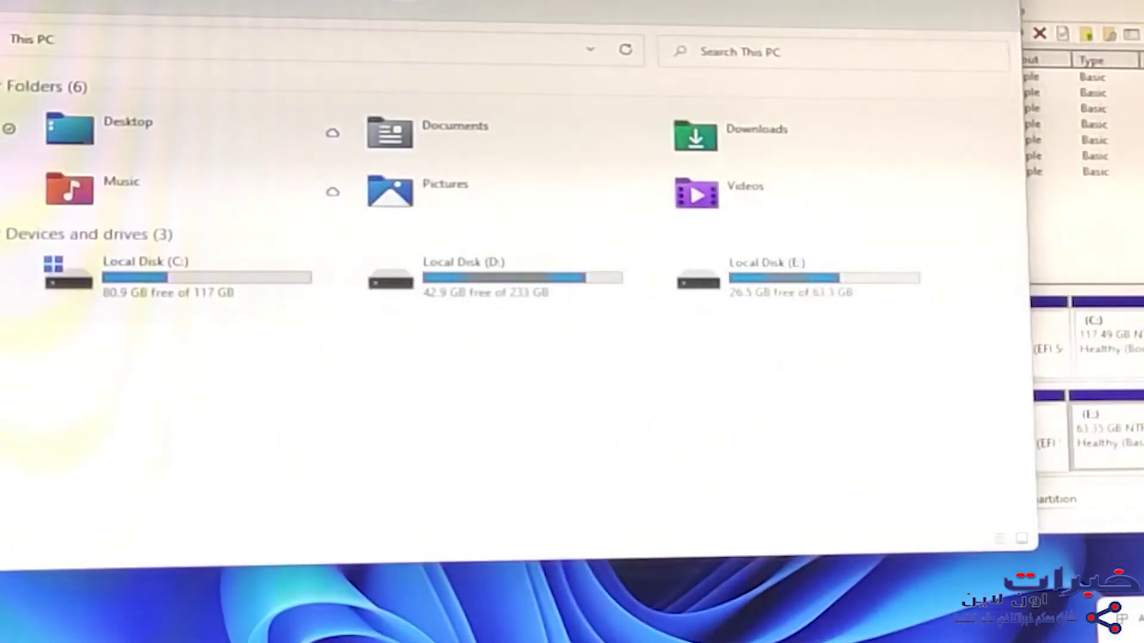
mouse_move(807, 292)
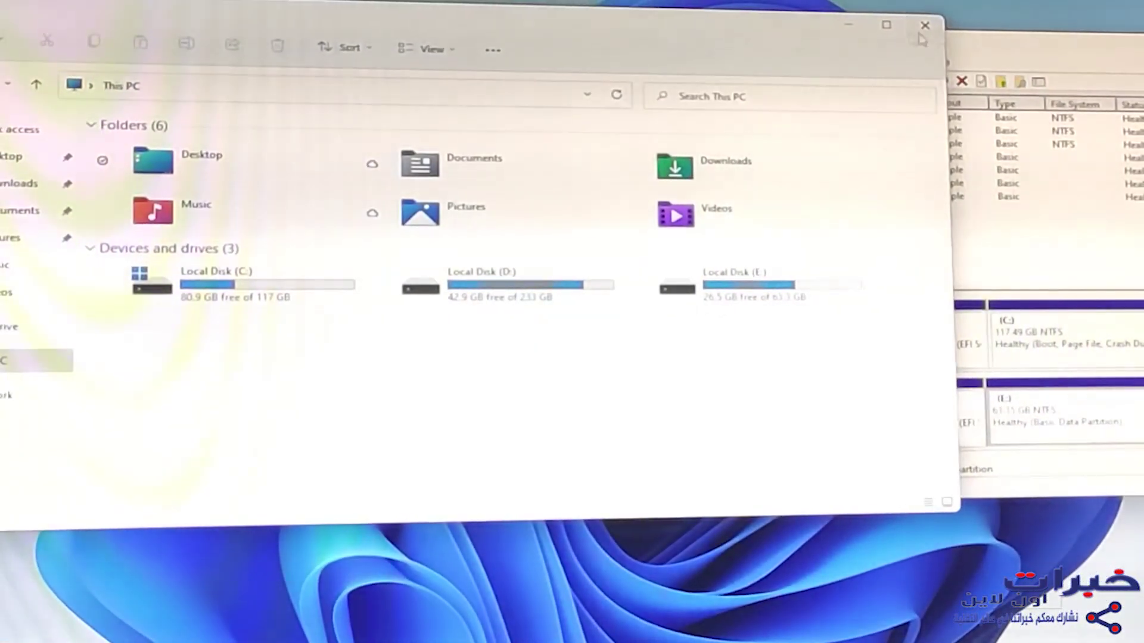
click(924, 25)
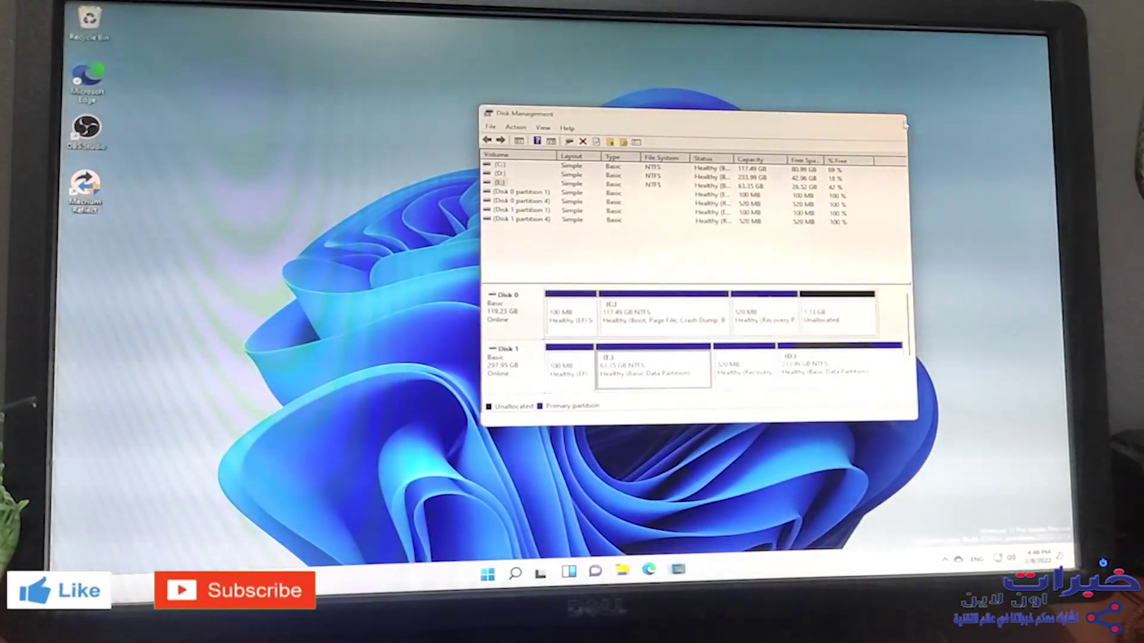
key(alt+F4)
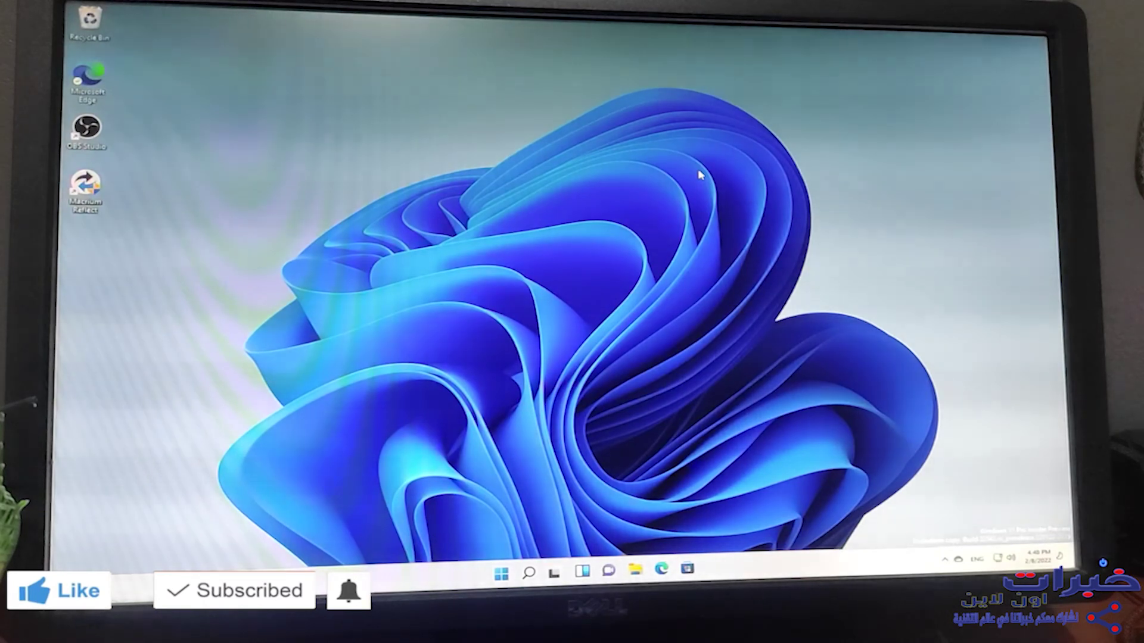